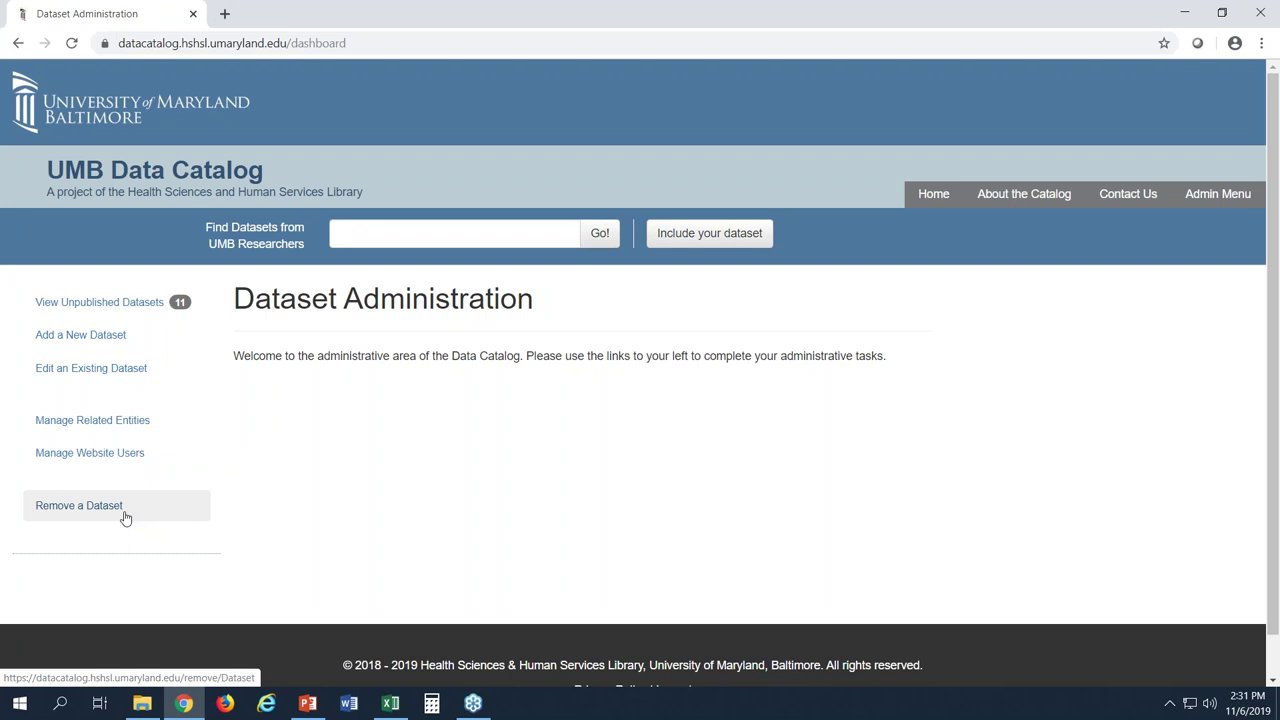
# - Open the existing dataset record "Transcriptomic comparisons of macroscopically normal-appearing and scarred lung tissues in idiopathic pulmonary fibrosis" for editing
pyautogui.click(125, 374)
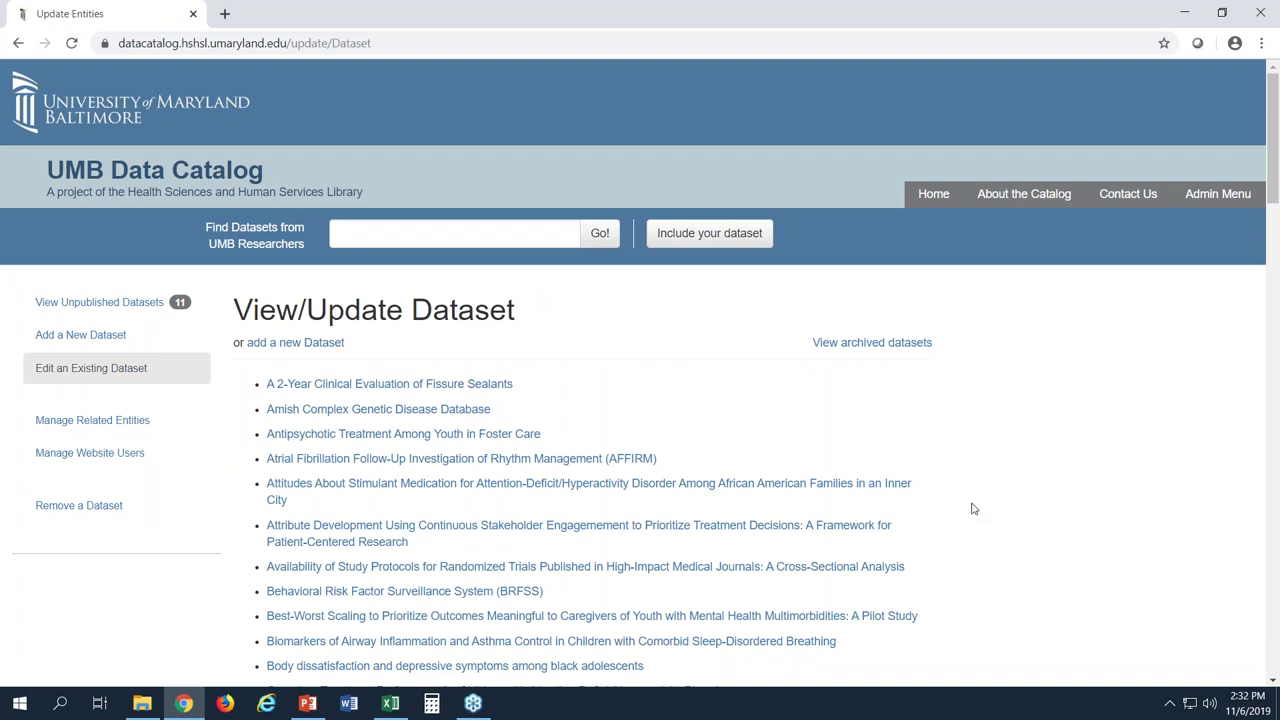
pyautogui.scroll(-5, 975, 509)
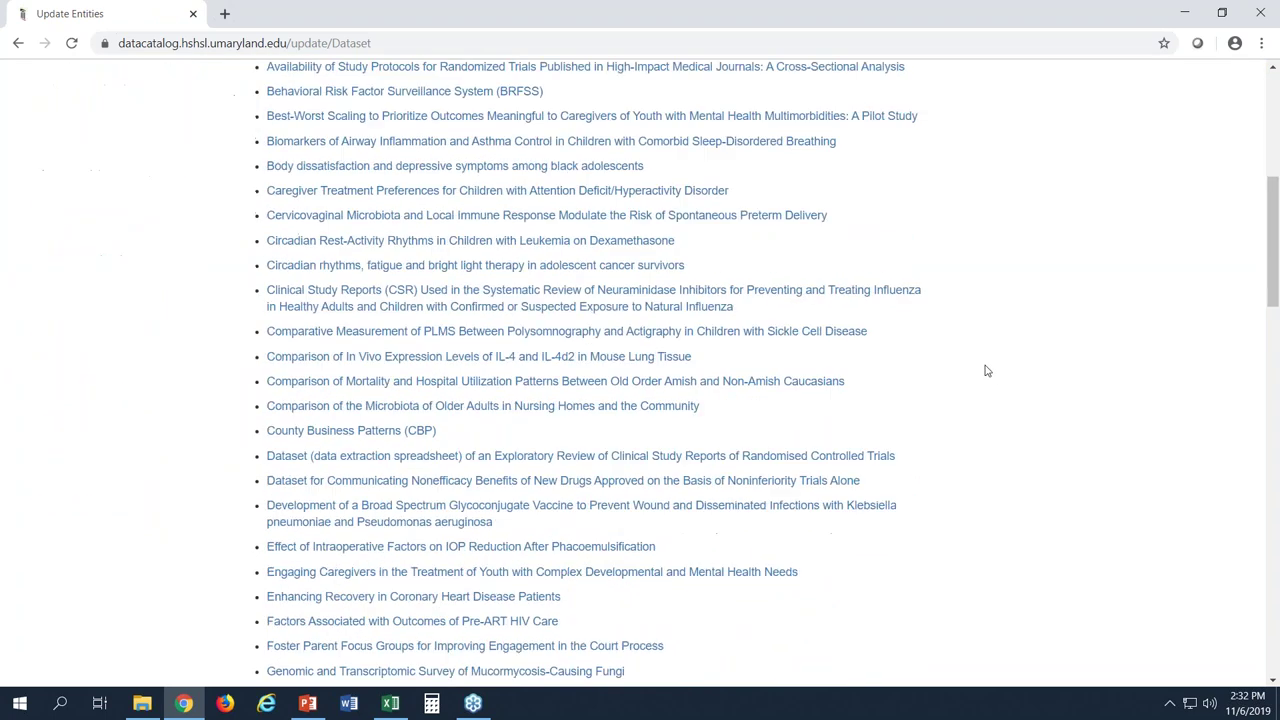
pyautogui.scroll(-15, 985, 371)
pyautogui.scroll(-2, 985, 366)
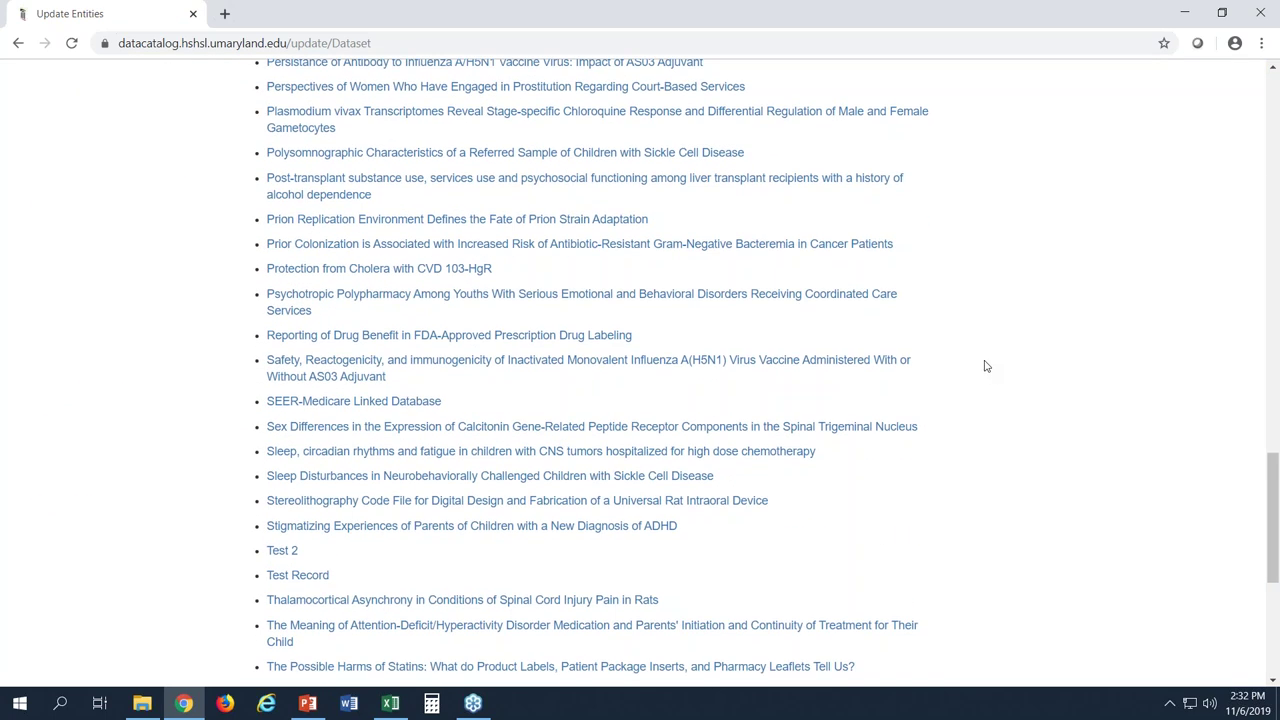
pyautogui.click(341, 554)
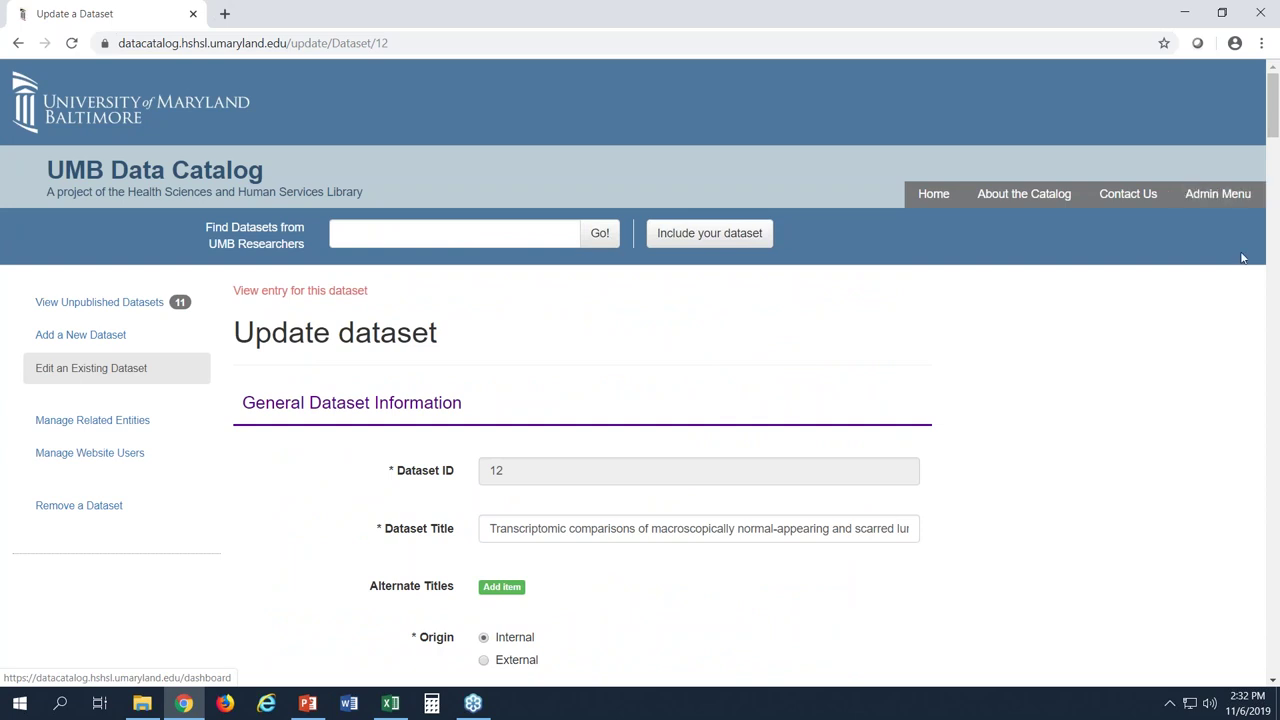
# - Review the dataset form's fields from General Dataset Information and Author Information through Data Location Information and Access
pyautogui.scroll(-2, 1107, 361)
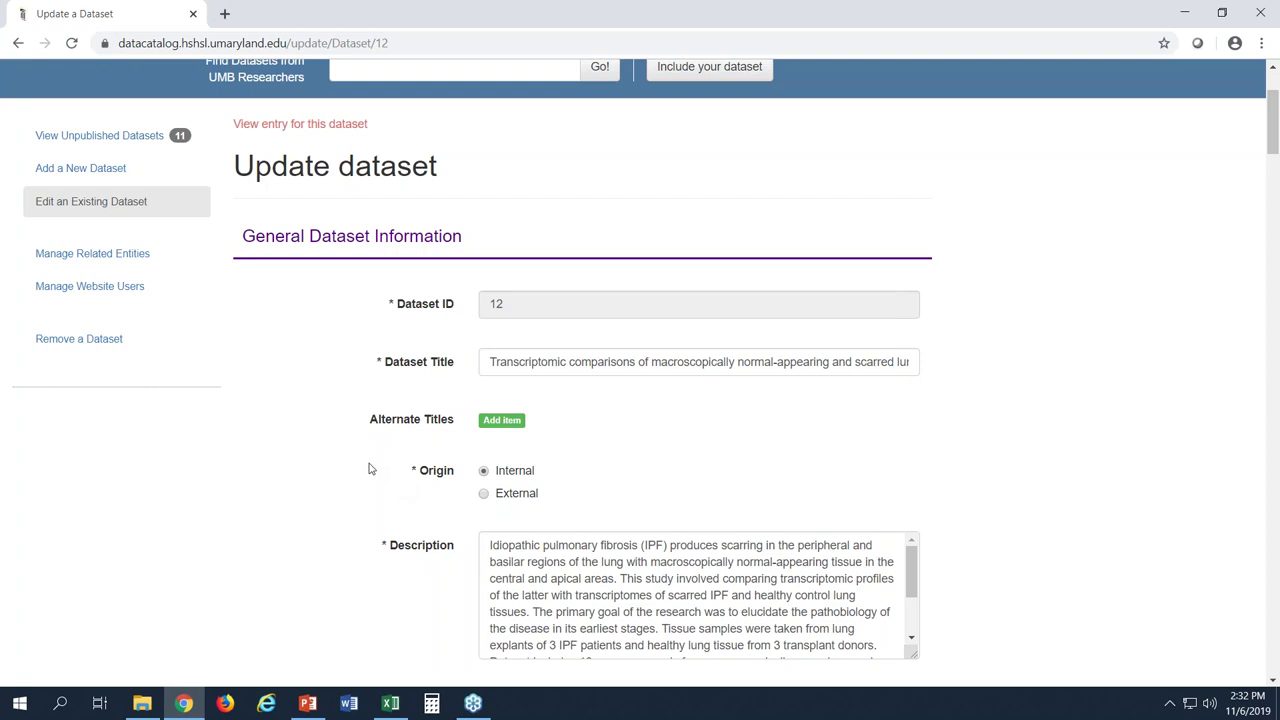
pyautogui.scroll(-3, 369, 469)
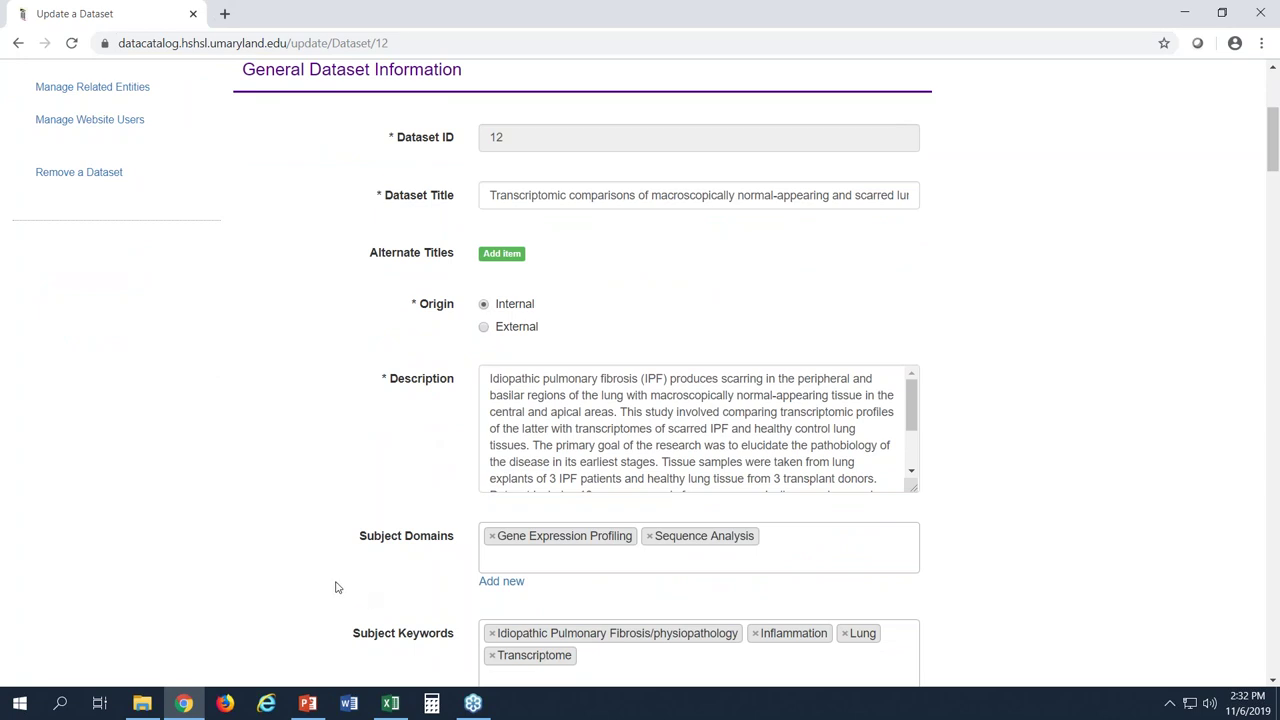
pyautogui.scroll(-3, 324, 648)
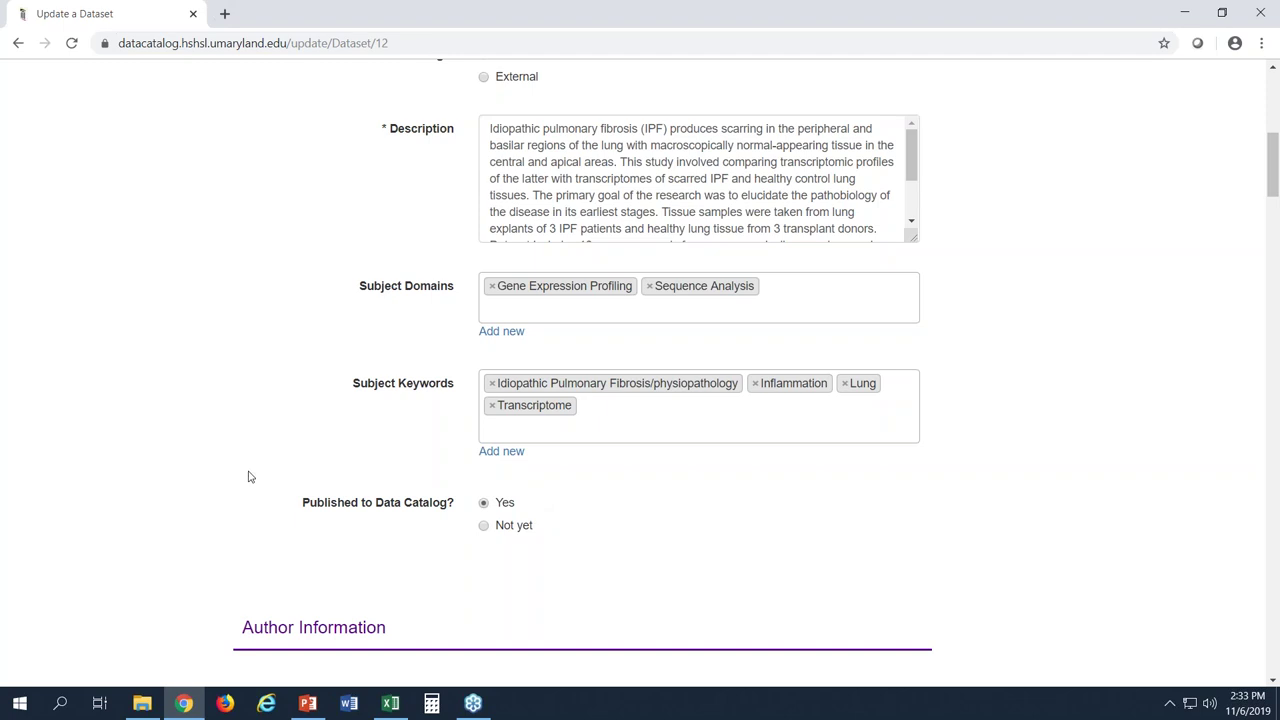
pyautogui.scroll(-3, 250, 477)
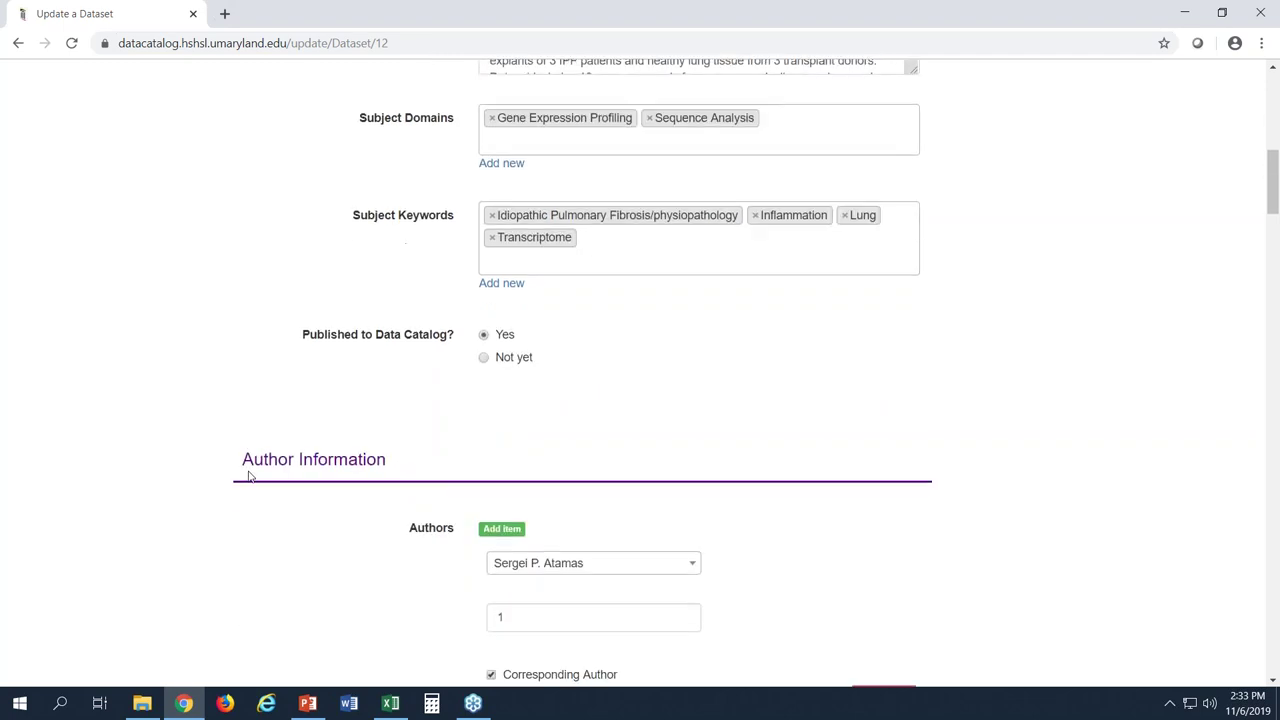
pyautogui.scroll(-3, 250, 477)
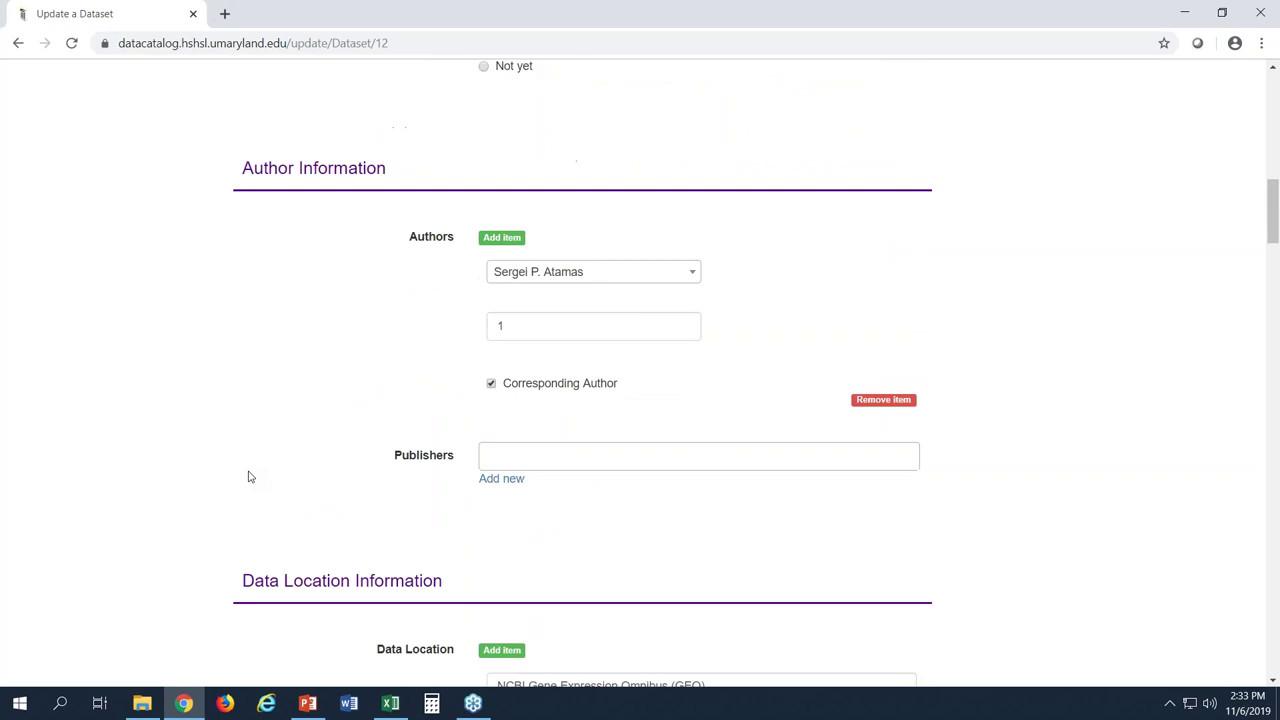
pyautogui.scroll(-3, 250, 477)
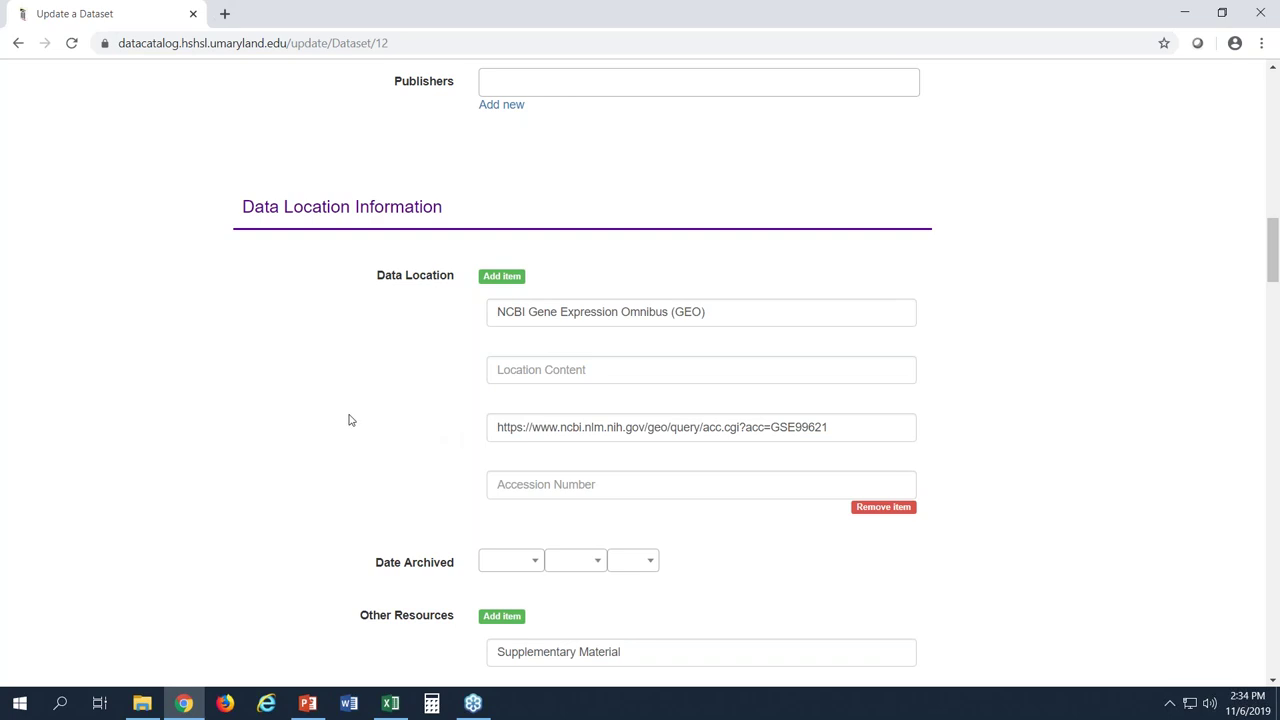
pyautogui.scroll(-3, 349, 420)
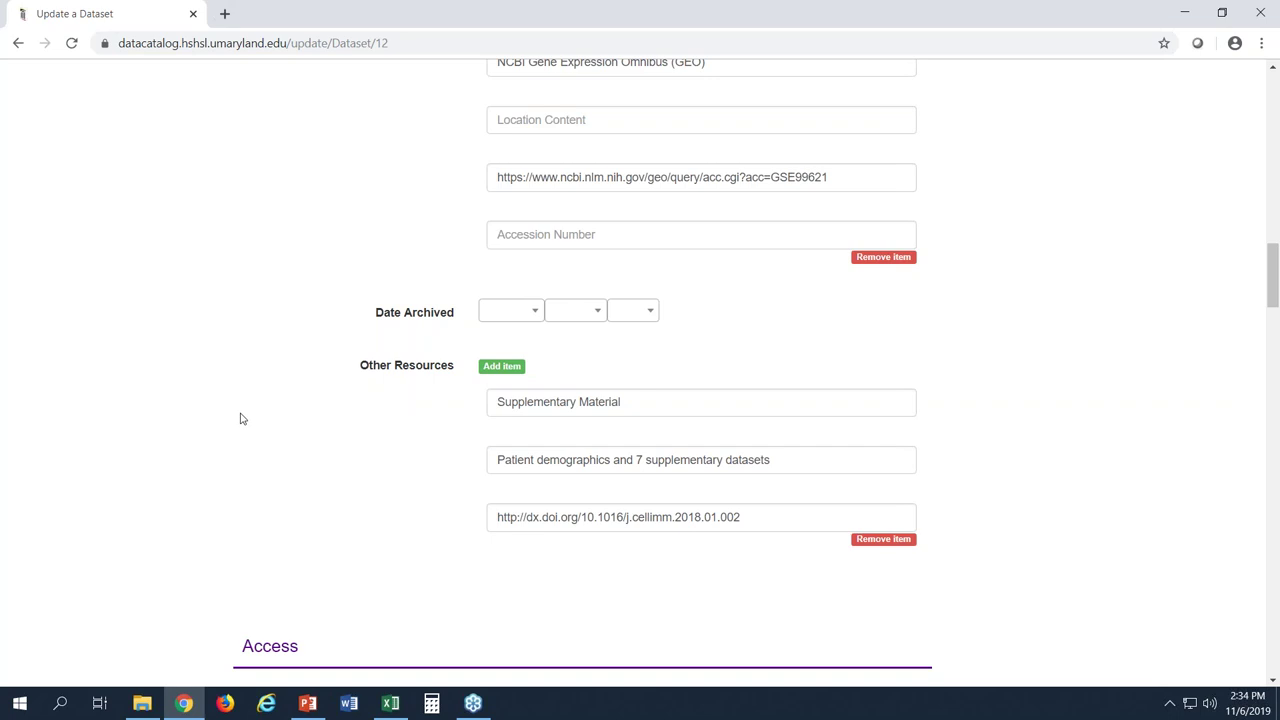
pyautogui.scroll(-3, 240, 418)
pyautogui.scroll(-3, 240, 418)
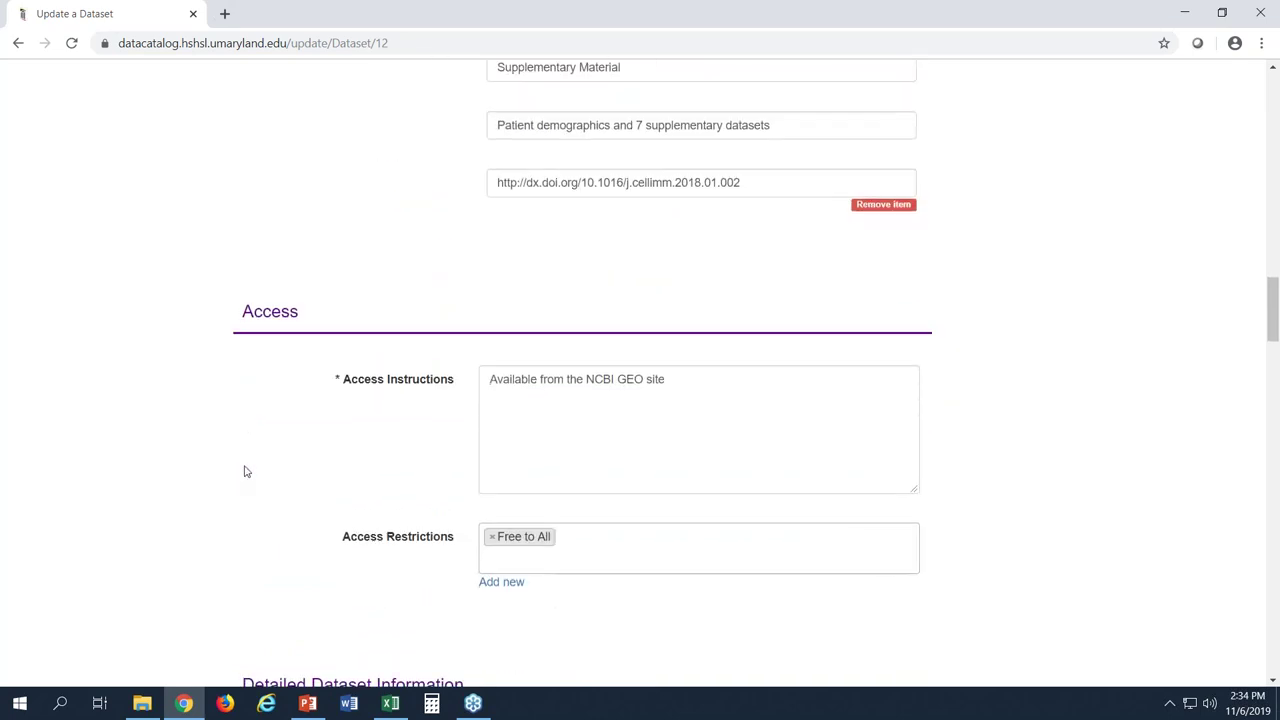
# - Examine the Detailed Dataset Information fields, from study type, equipment and software through file format, collection years and subject population
pyautogui.scroll(-6, 247, 471)
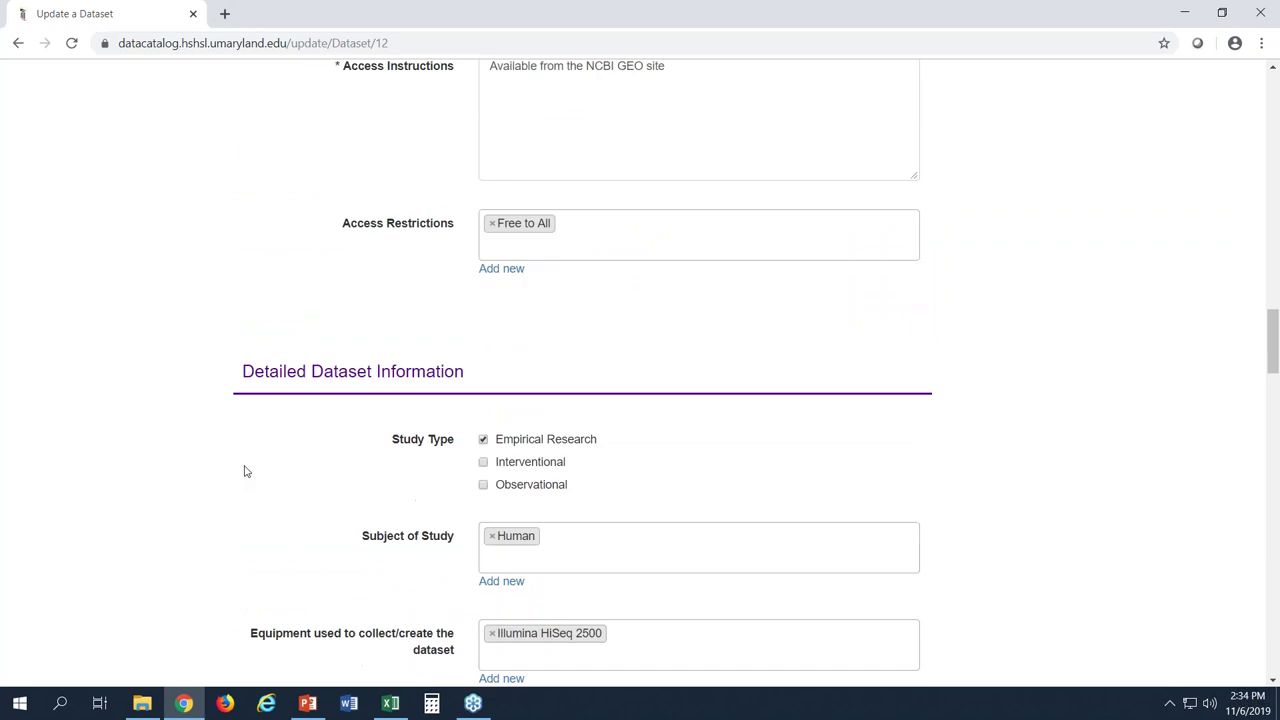
pyautogui.scroll(-2, 247, 471)
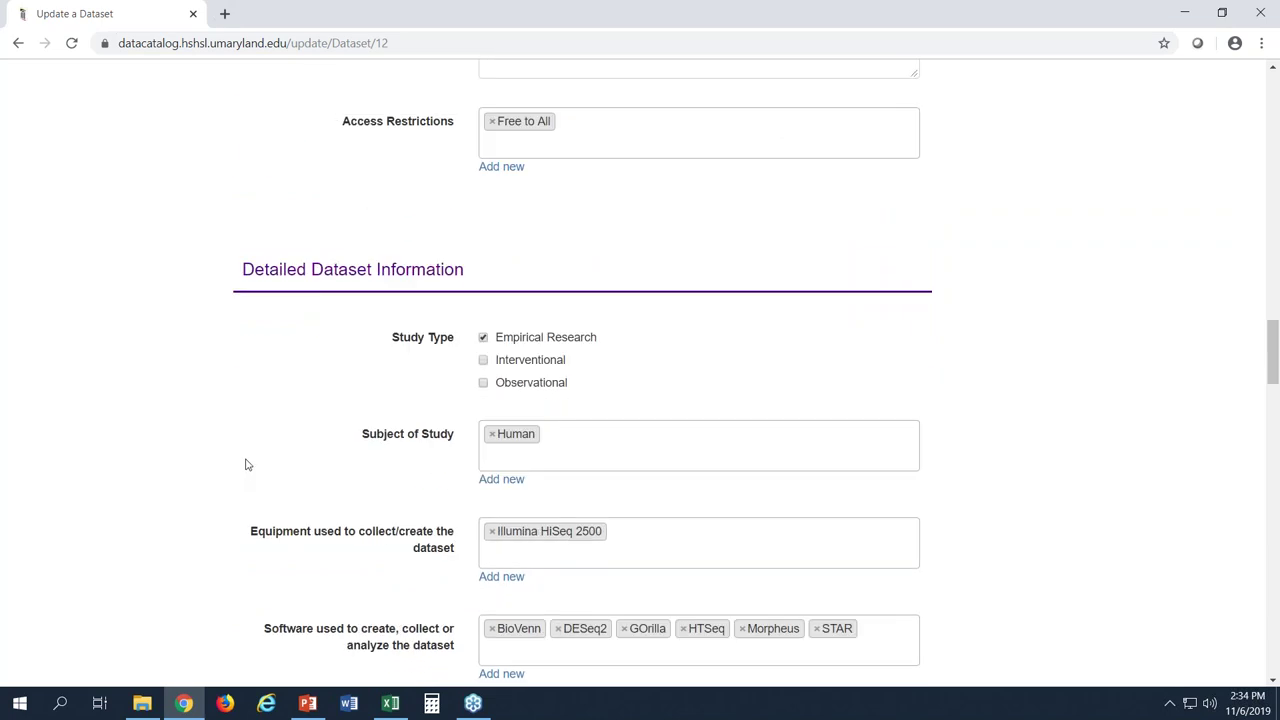
pyautogui.scroll(-1, 247, 464)
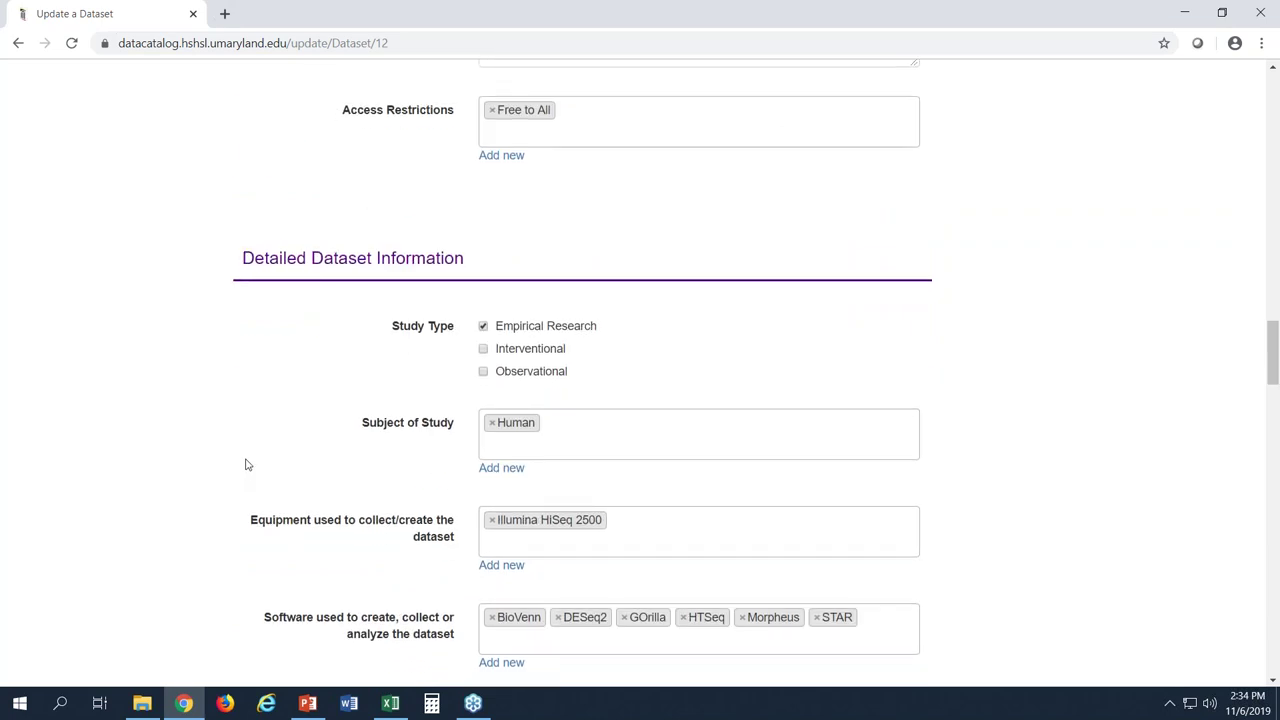
pyautogui.scroll(-1, 197, 474)
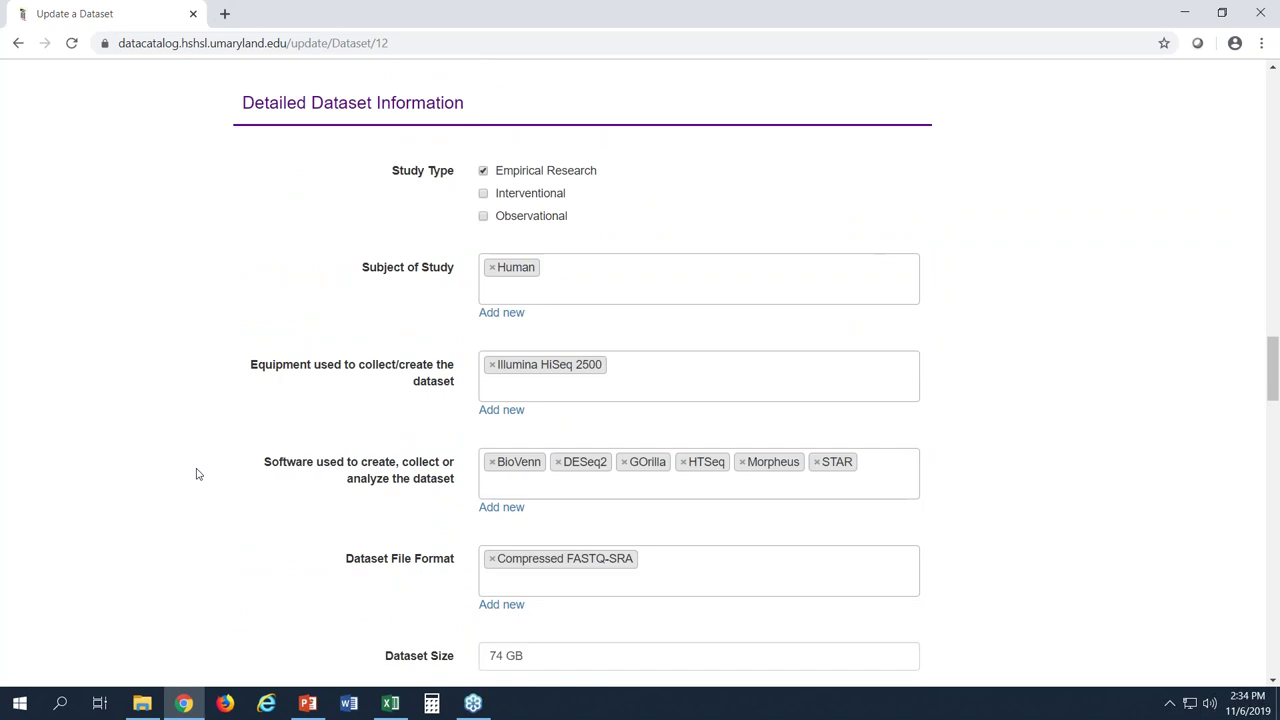
pyautogui.scroll(-1, 203, 472)
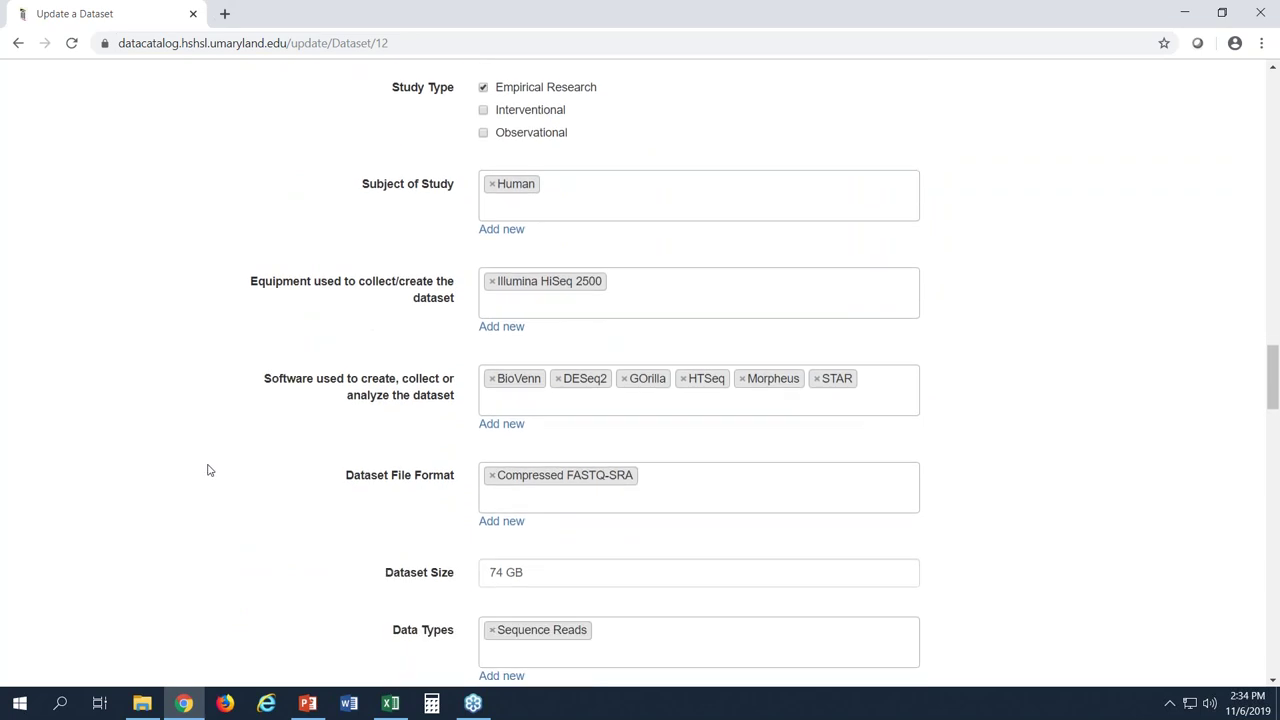
pyautogui.scroll(-1, 209, 470)
pyautogui.scroll(-1, 209, 470)
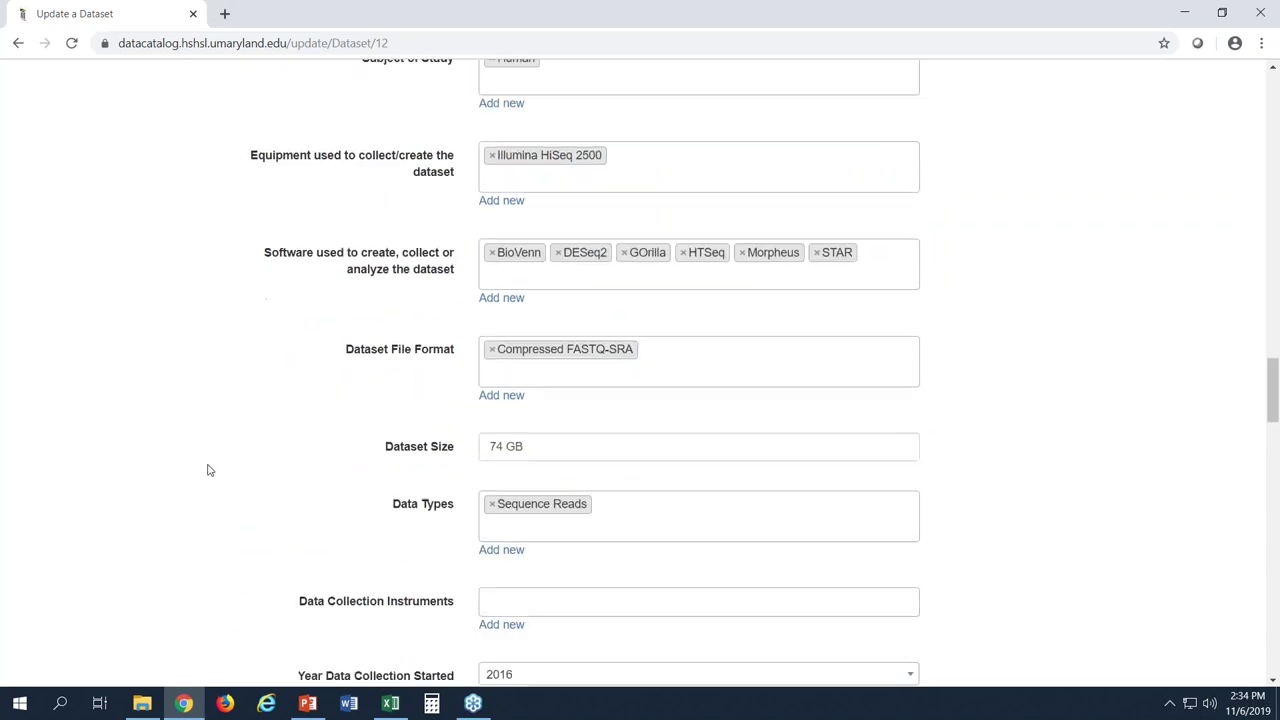
pyautogui.scroll(-2, 209, 470)
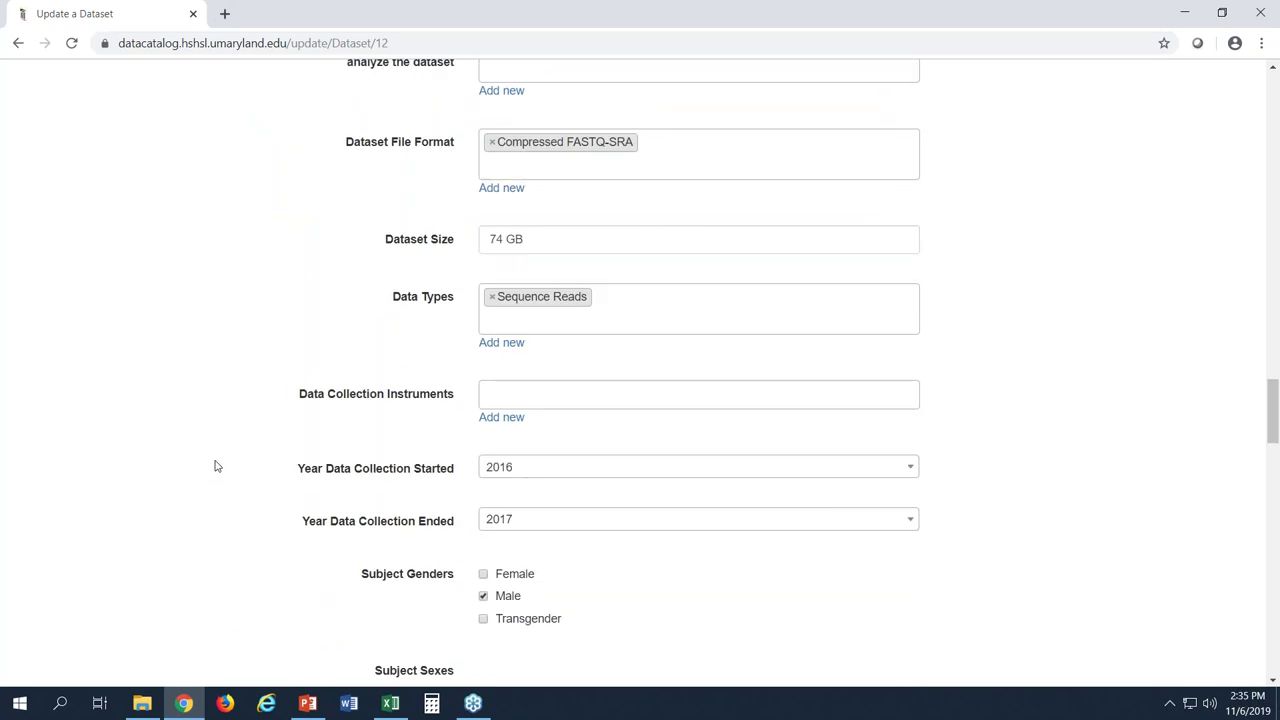
pyautogui.scroll(-2, 215, 466)
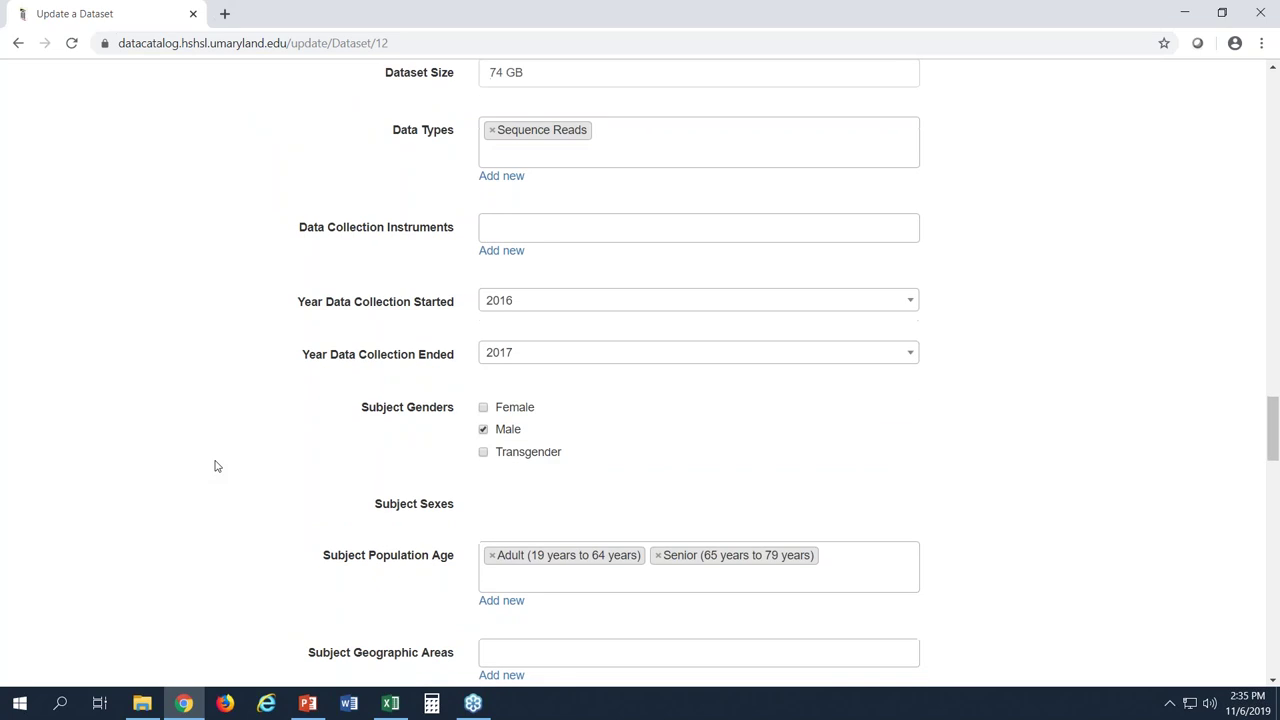
pyautogui.scroll(-1, 215, 466)
pyautogui.scroll(-1, 215, 466)
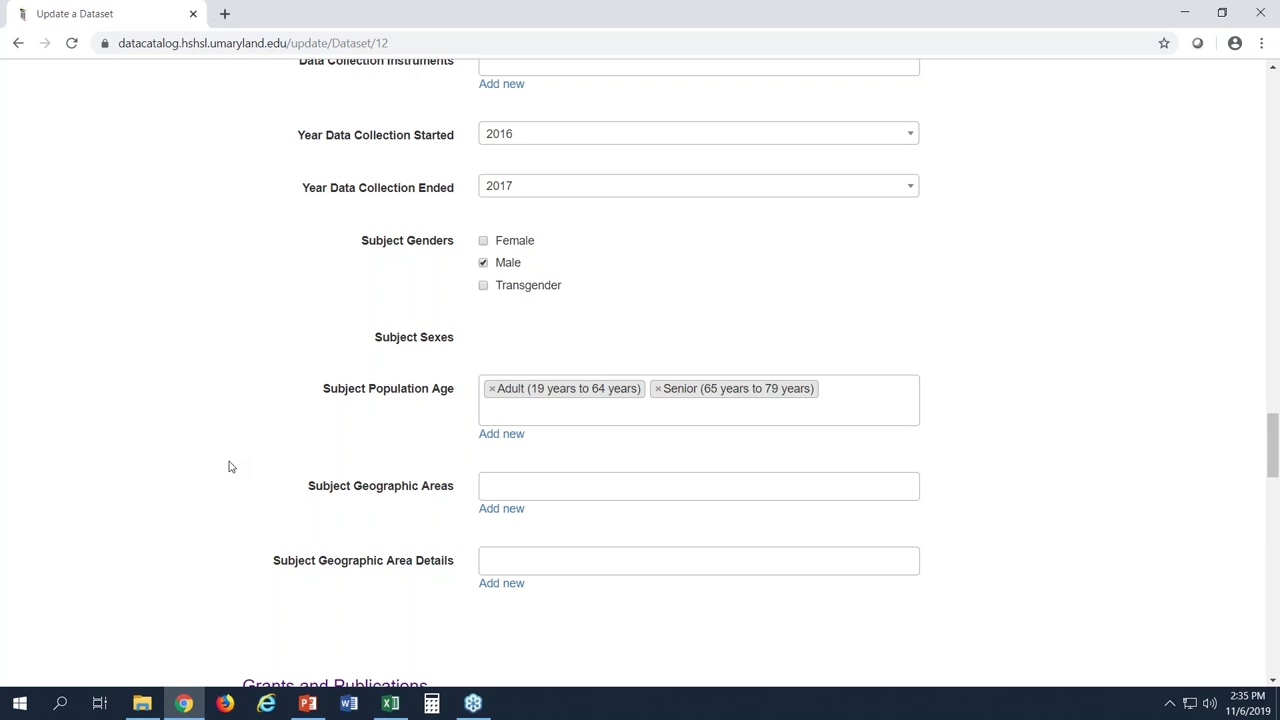
# - Examine the Grants and Publications and Administration sections, including the archiving options and edit notes at the form's end
pyautogui.scroll(-2, 946, 450)
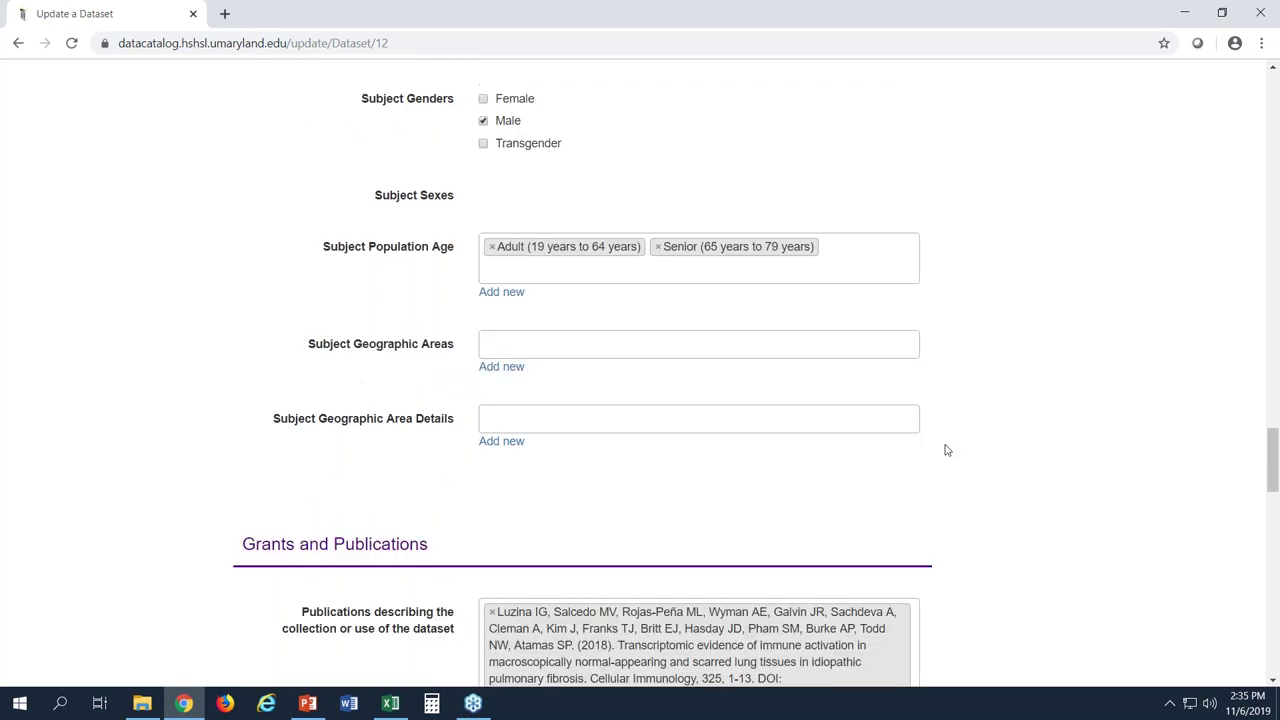
pyautogui.scroll(-2, 946, 450)
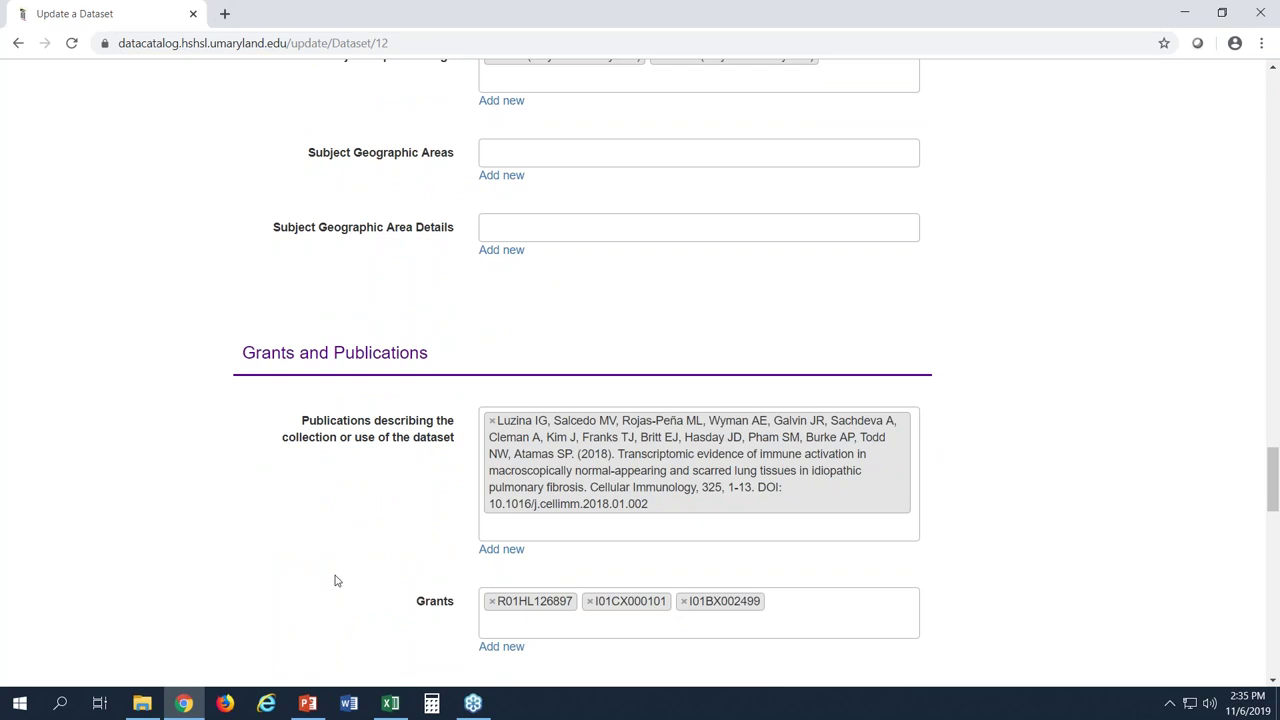
pyautogui.scroll(-1, 335, 580)
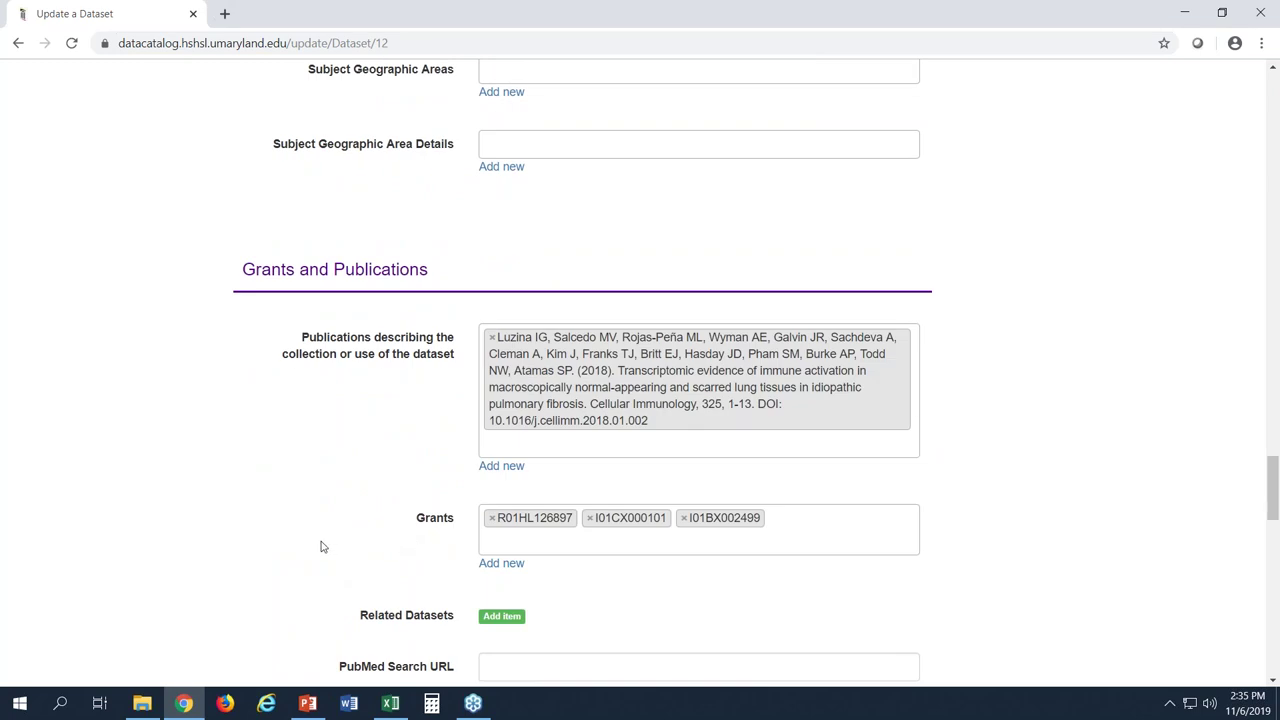
pyautogui.scroll(-1, 321, 546)
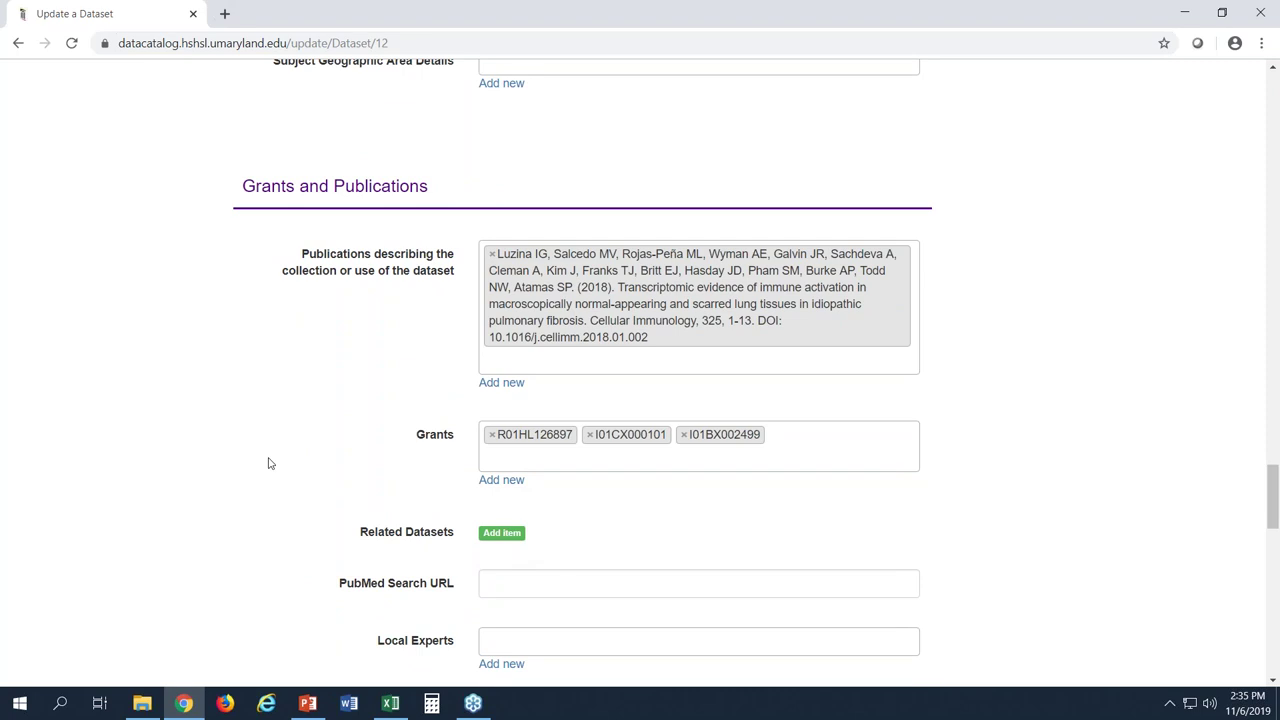
pyautogui.scroll(-1, 268, 463)
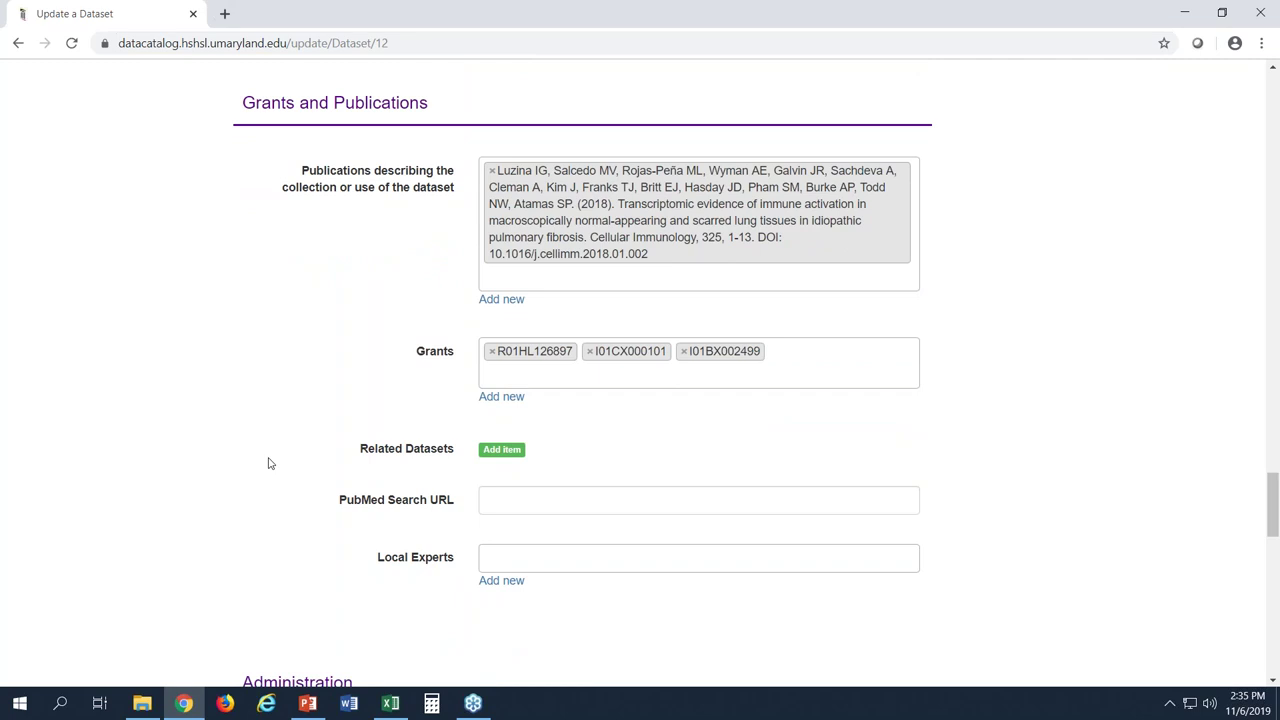
pyautogui.scroll(-1, 268, 463)
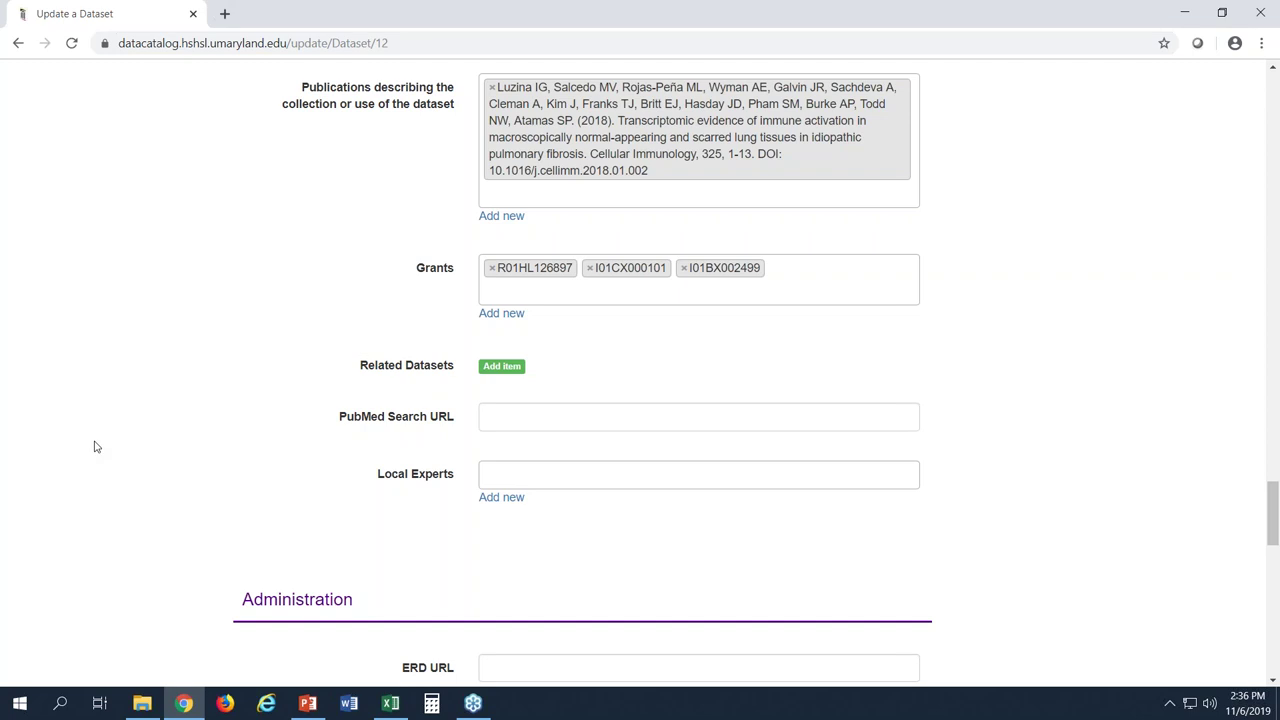
pyautogui.scroll(-6, 95, 447)
pyautogui.scroll(-2, 95, 447)
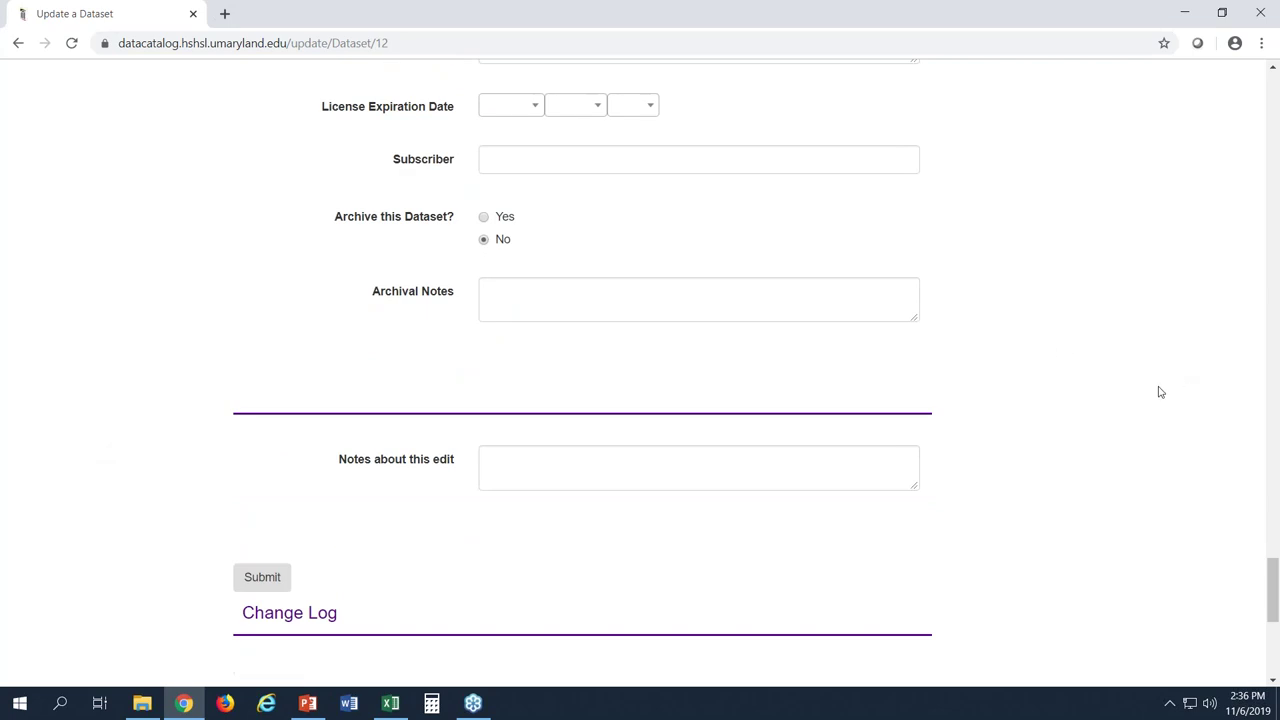
# - Return to the start of the update form and view the catalog entry for this dataset
pyautogui.scroll(4, 1160, 392)
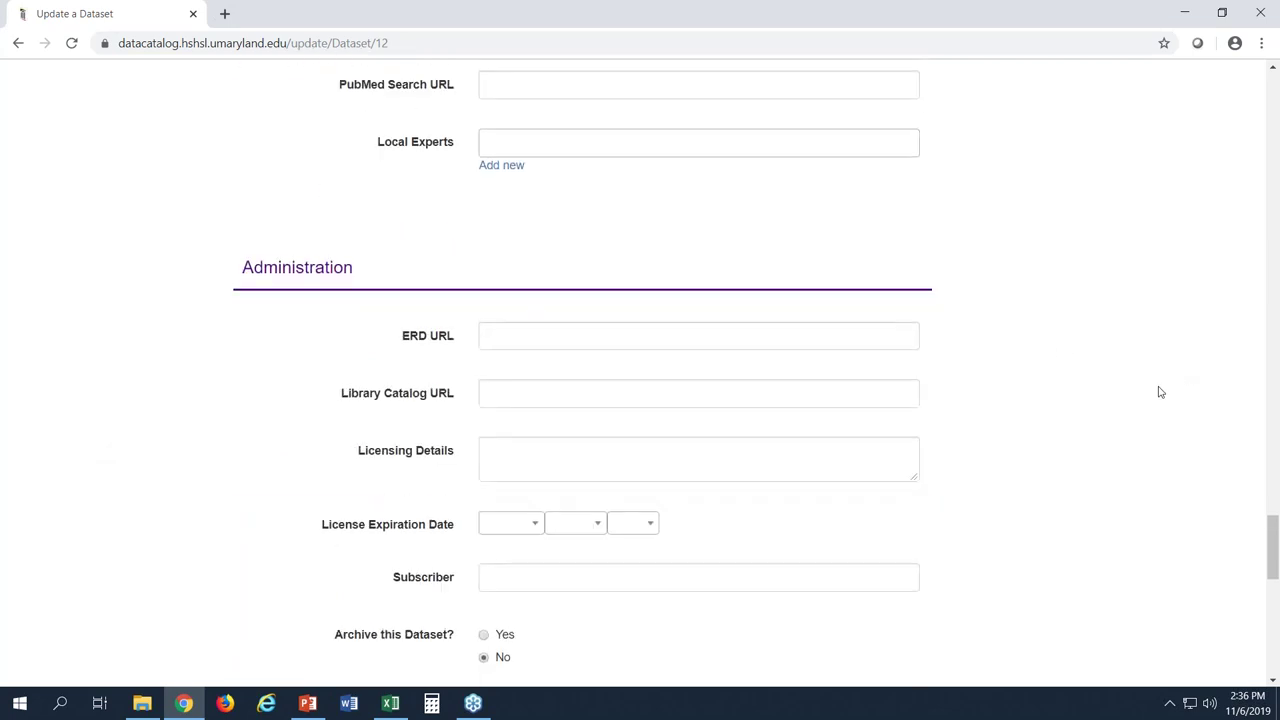
pyautogui.scroll(15, 1160, 392)
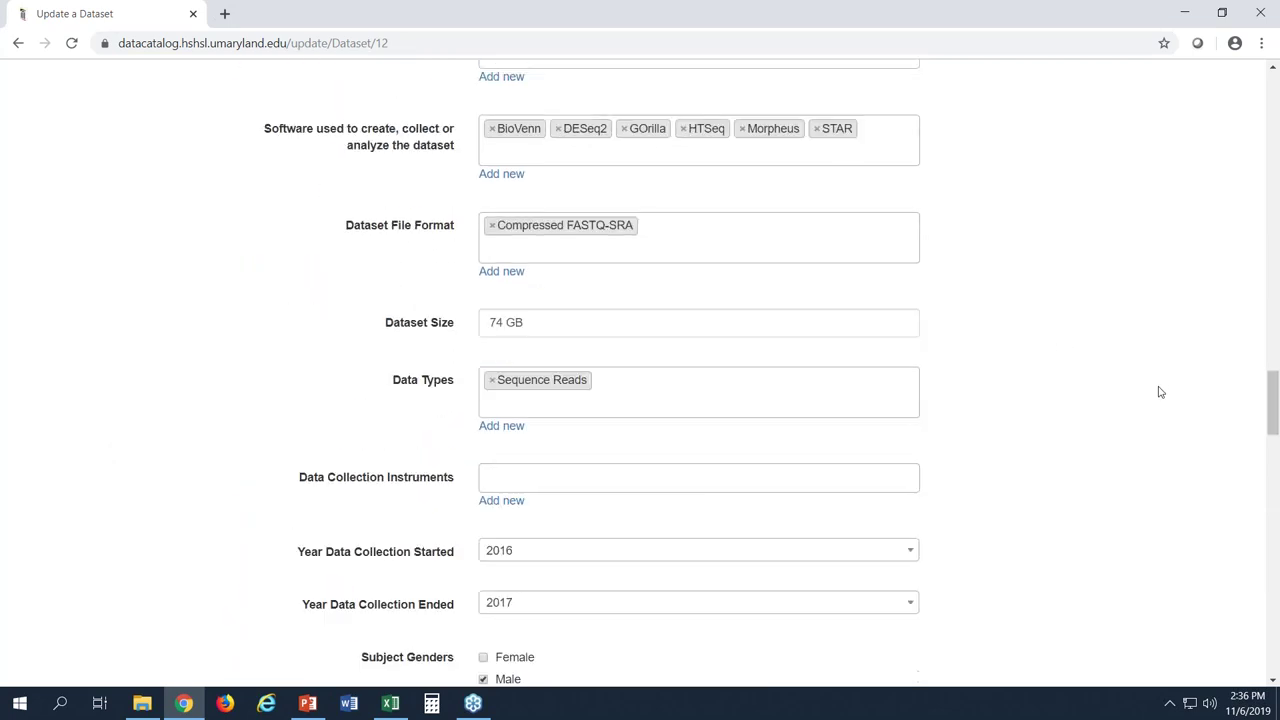
pyautogui.scroll(8, 1160, 392)
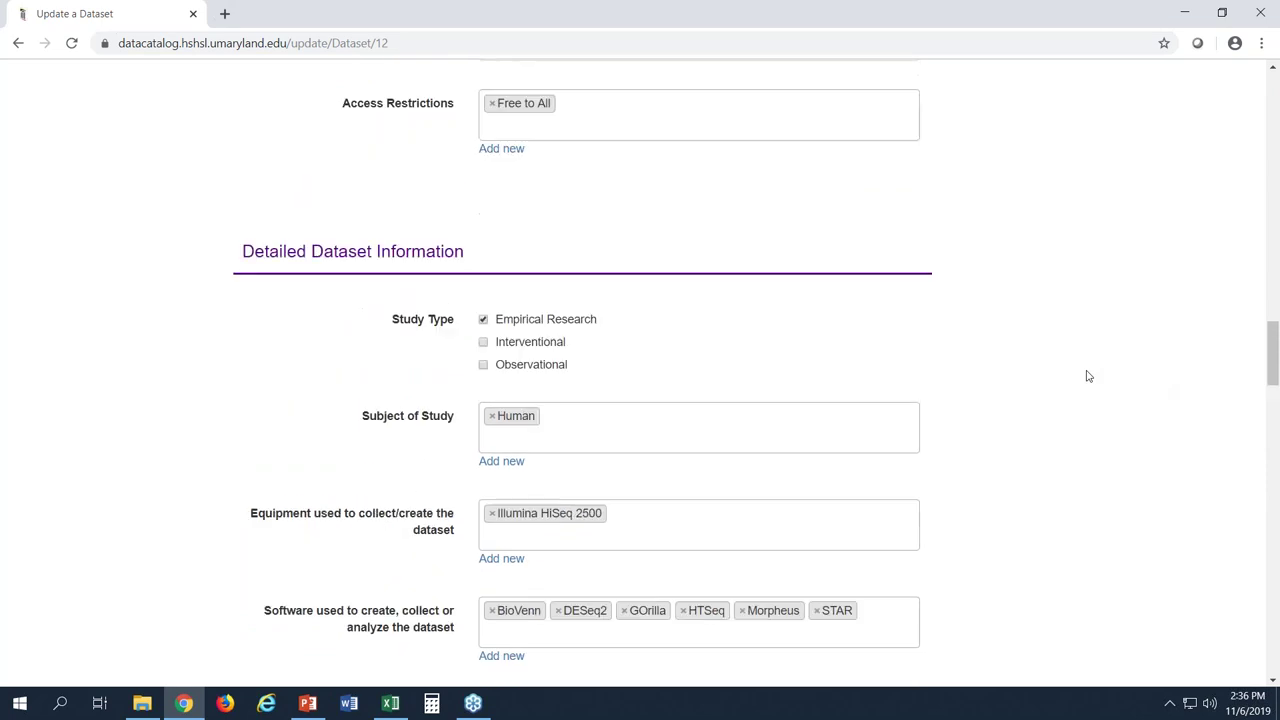
pyautogui.scroll(8, 1088, 376)
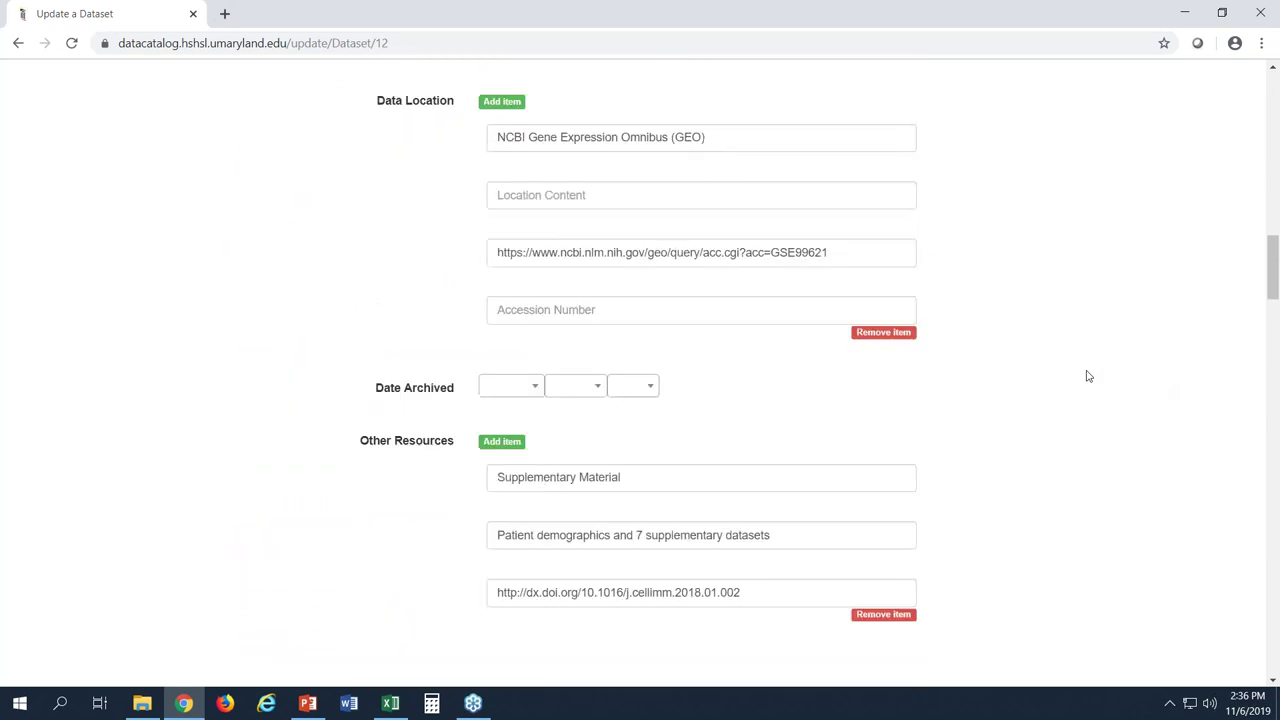
pyautogui.scroll(10, 1088, 376)
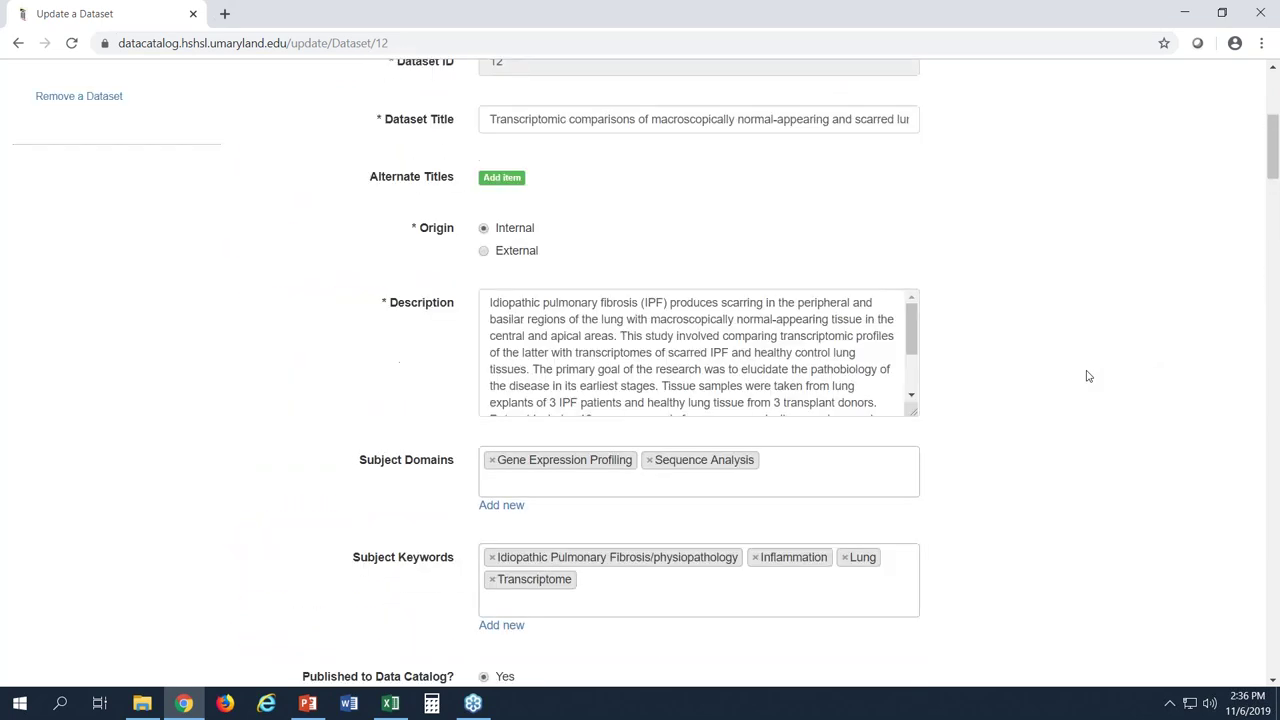
pyautogui.scroll(1, 1088, 376)
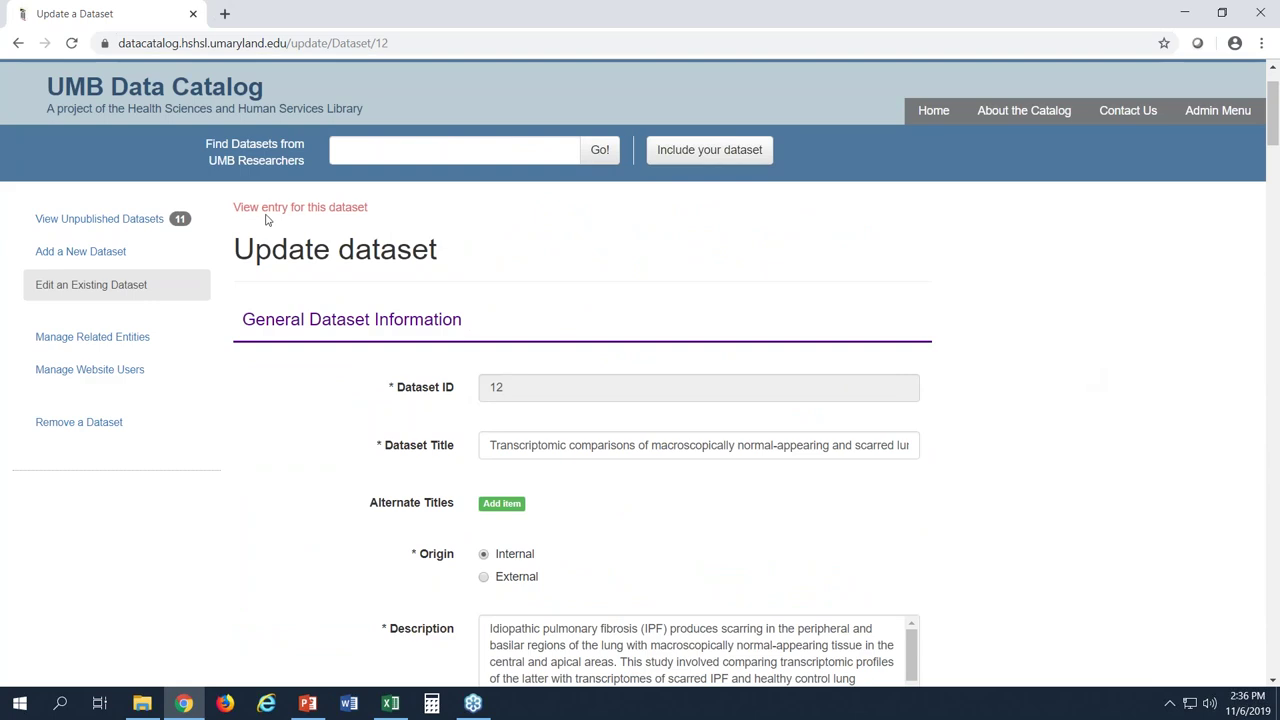
pyautogui.click(319, 211)
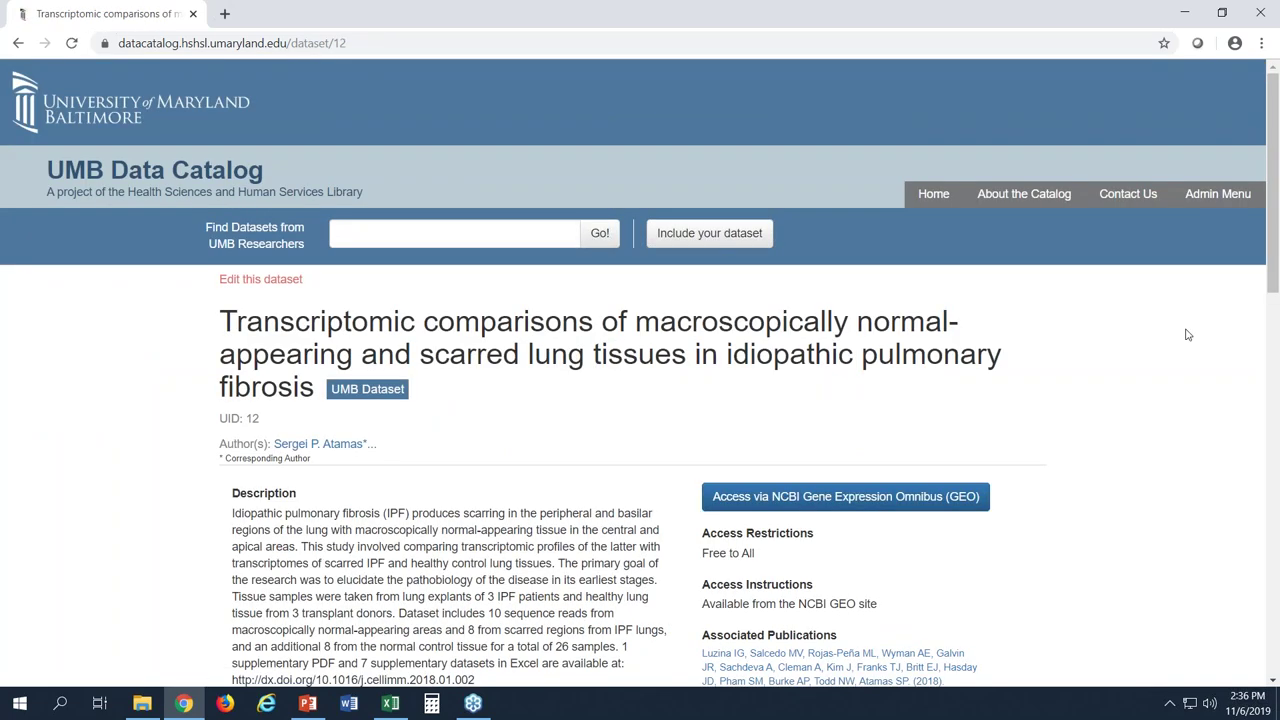
# - Review the dataset's catalog entry, from its description and access details through keywords, equipment and software used
pyautogui.scroll(-3, 1188, 335)
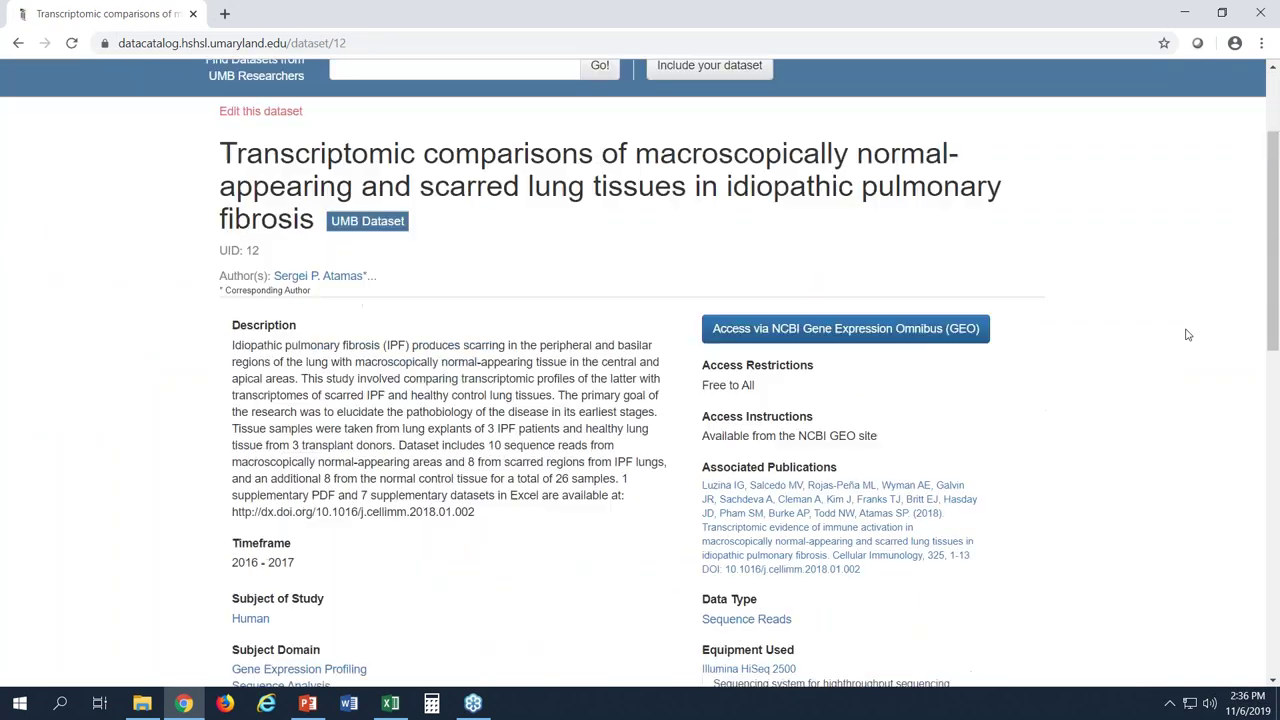
pyautogui.scroll(-6, 1188, 335)
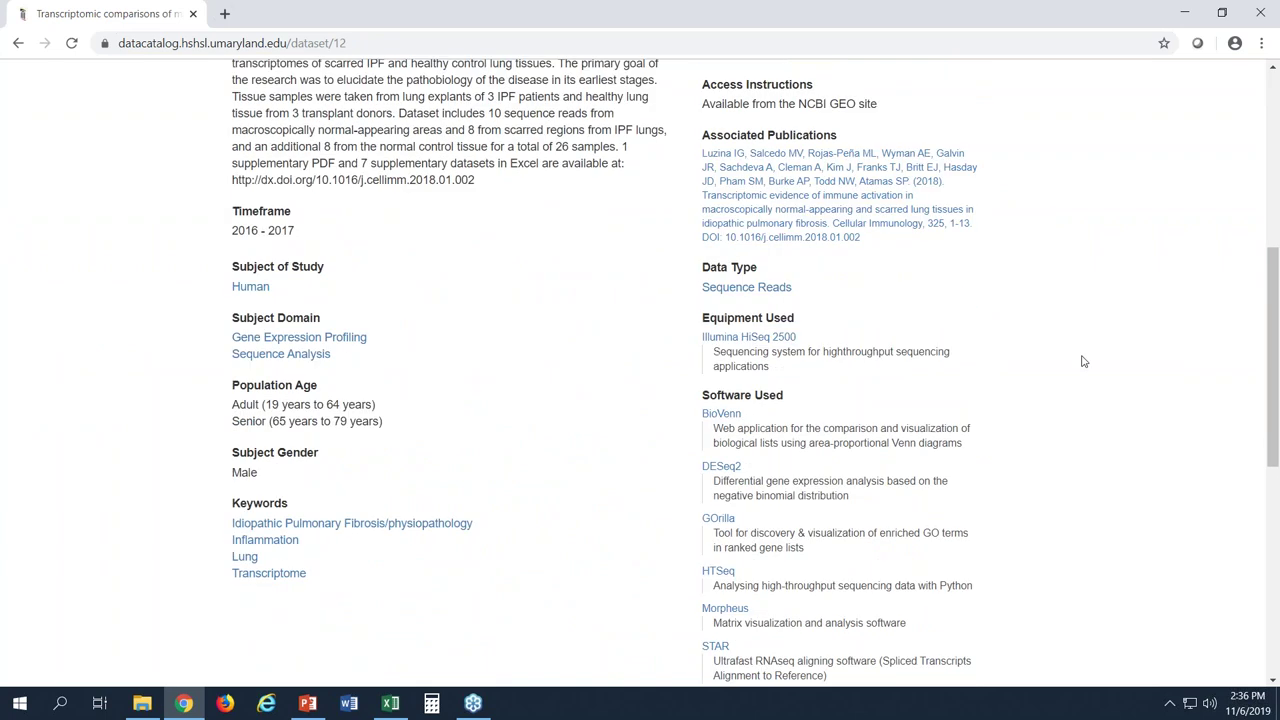
pyautogui.scroll(5, 1081, 361)
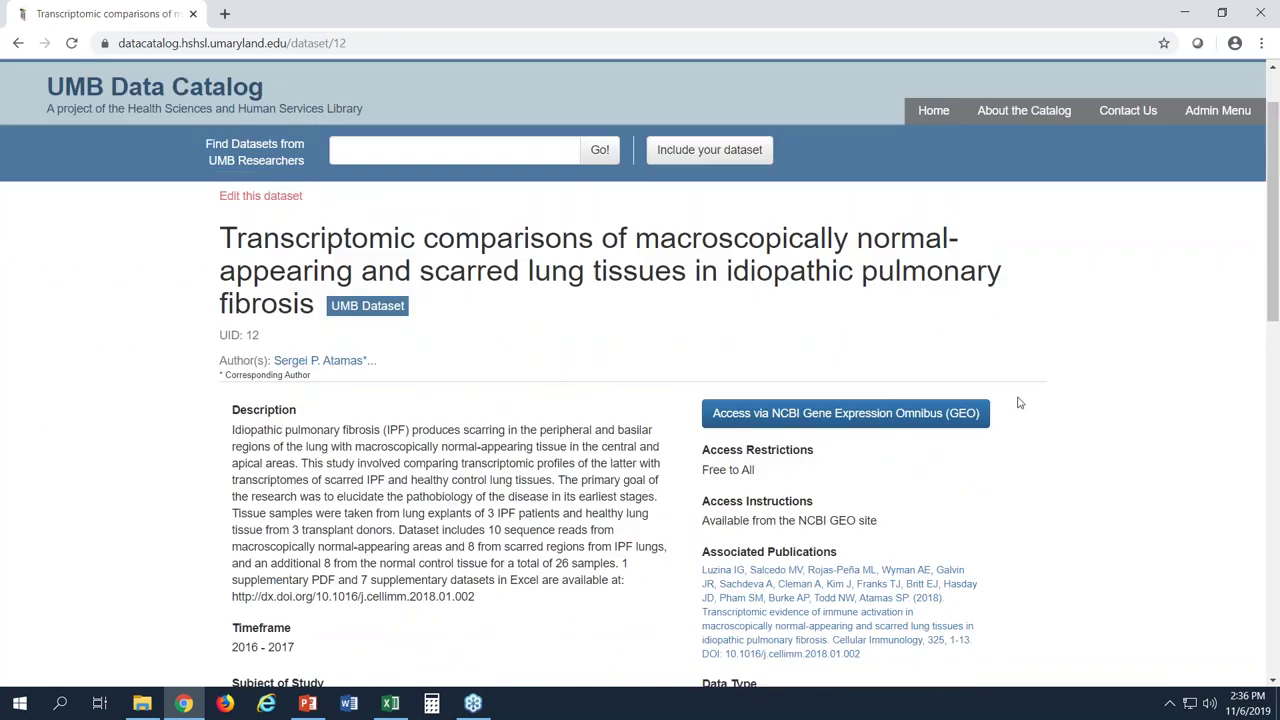
pyautogui.scroll(1, 1018, 402)
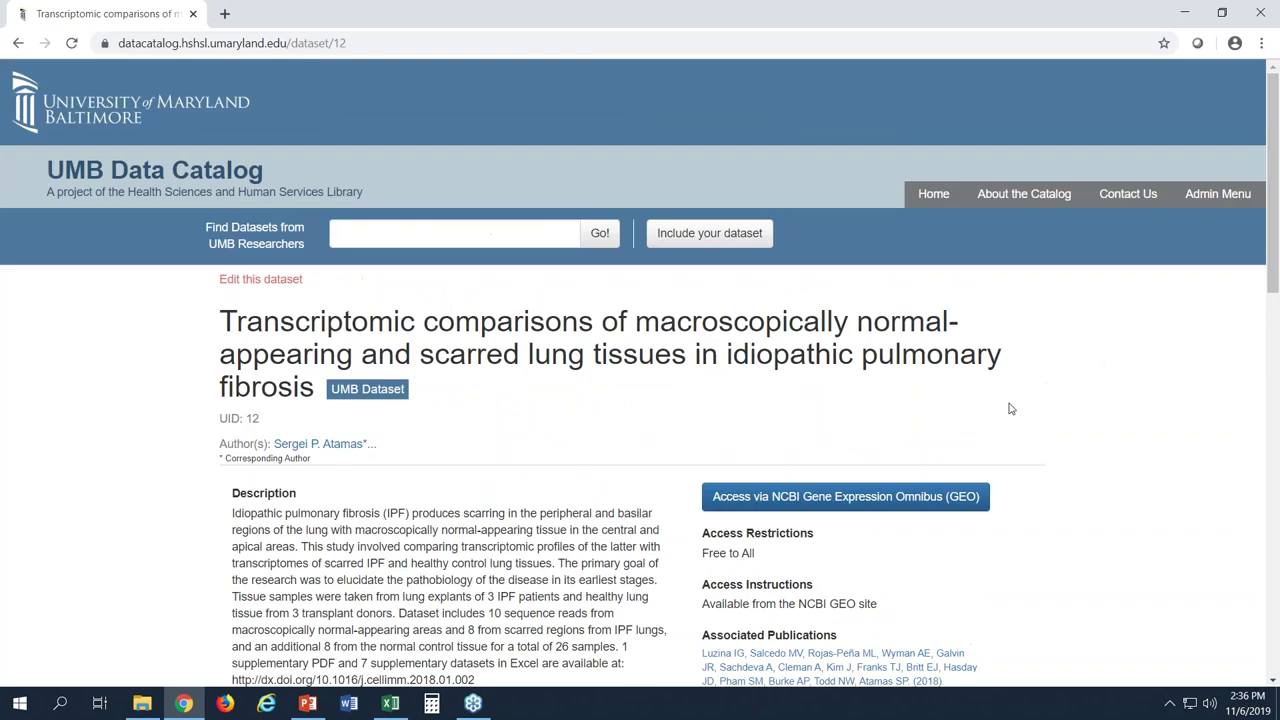
# - Reopen this dataset for editing and review its General Dataset Information fields, including description, subject domains and keywords
pyautogui.click(251, 281)
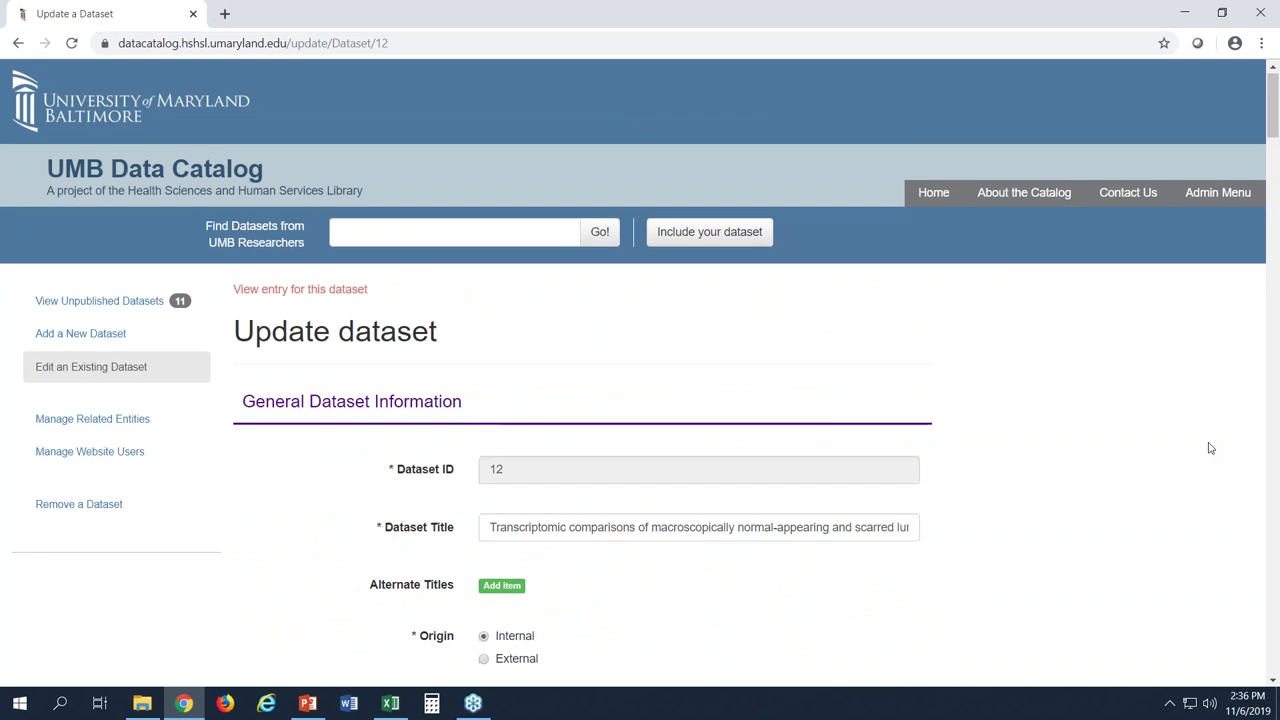
pyautogui.scroll(-3, 1210, 448)
pyautogui.scroll(-4, 1210, 448)
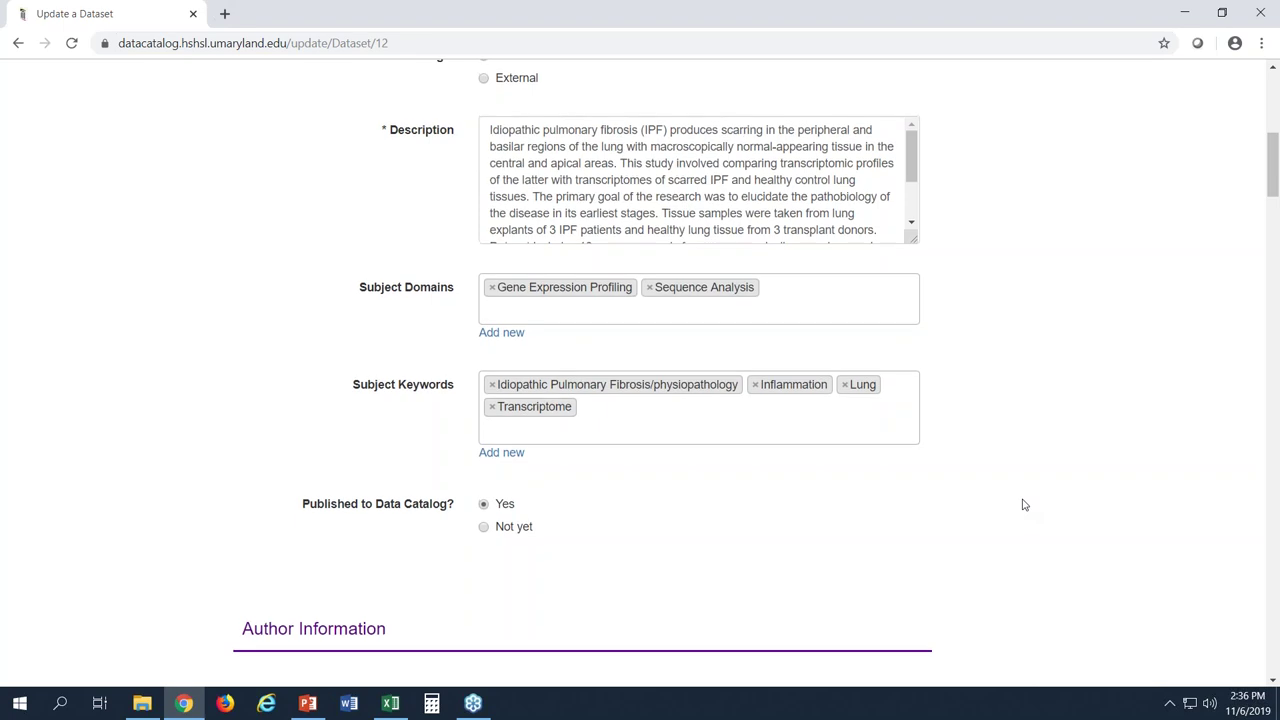
pyautogui.scroll(3, 1022, 504)
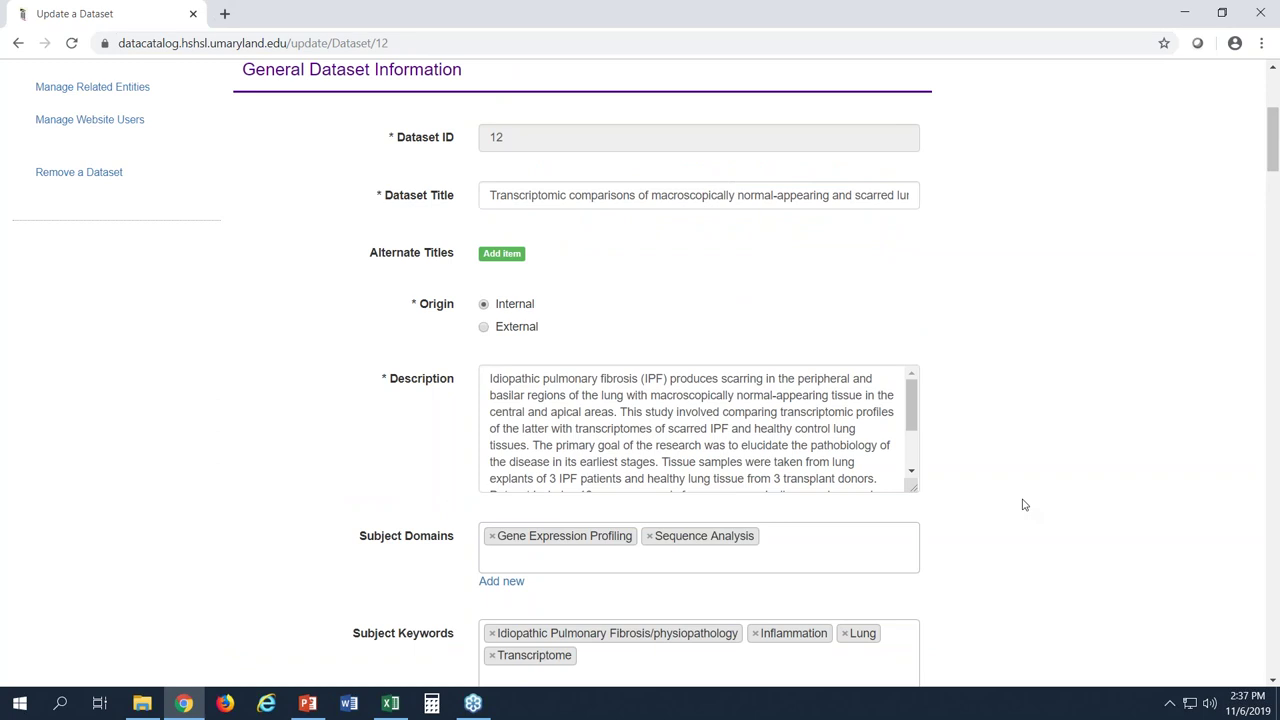
pyautogui.scroll(4, 1022, 504)
# - Open the related entities management page and examine the list of entity types, from Local Experts/Authors through Related Equipment
pyautogui.click(136, 422)
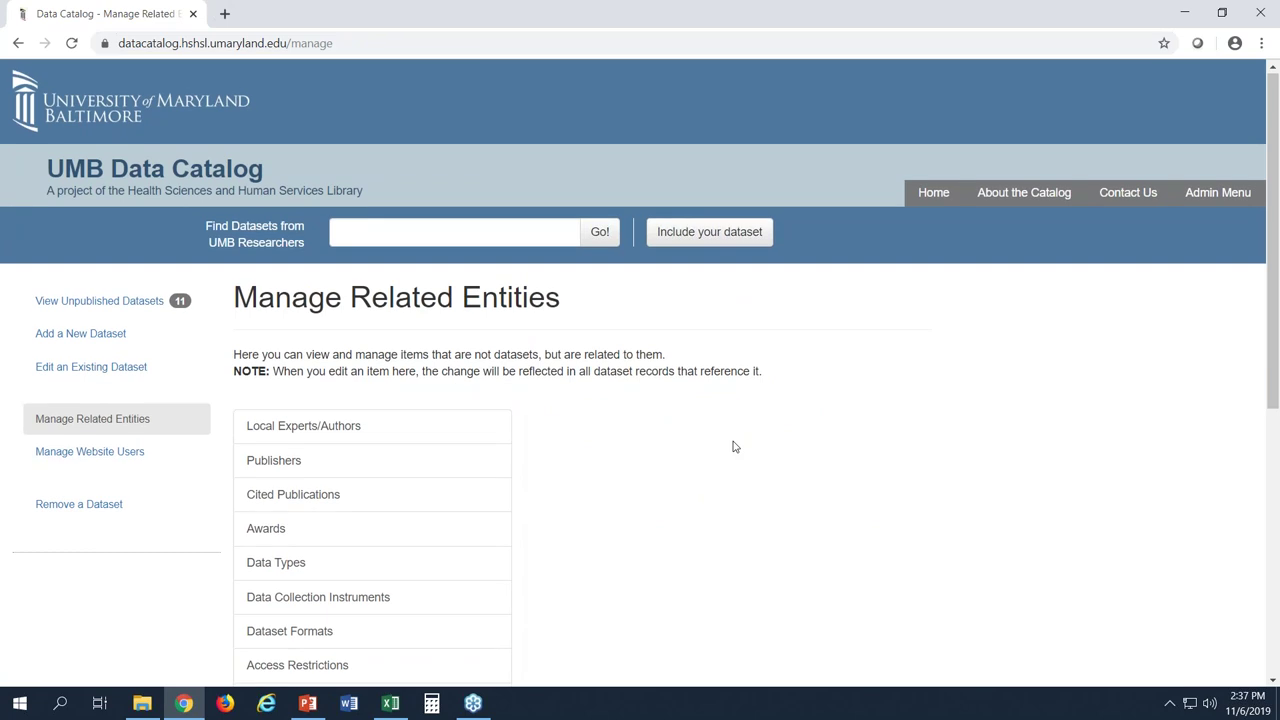
pyautogui.scroll(-2, 733, 446)
pyautogui.scroll(-2, 733, 446)
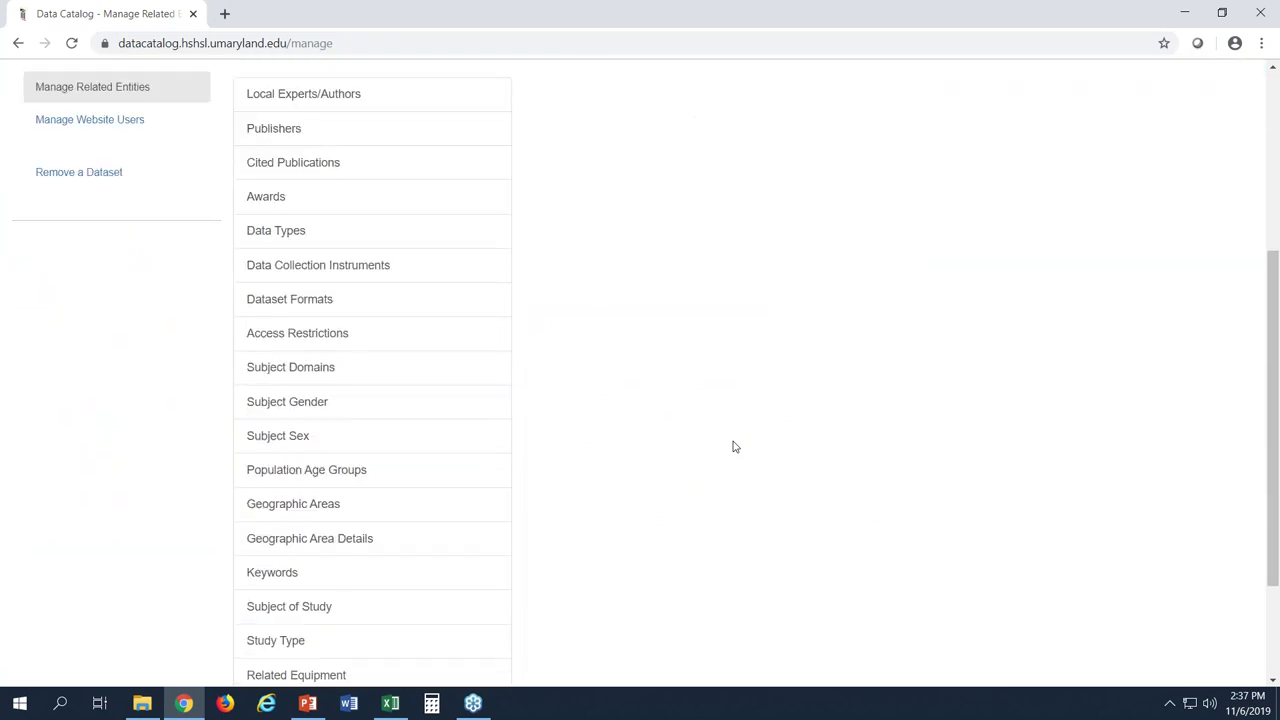
pyautogui.scroll(-1, 733, 446)
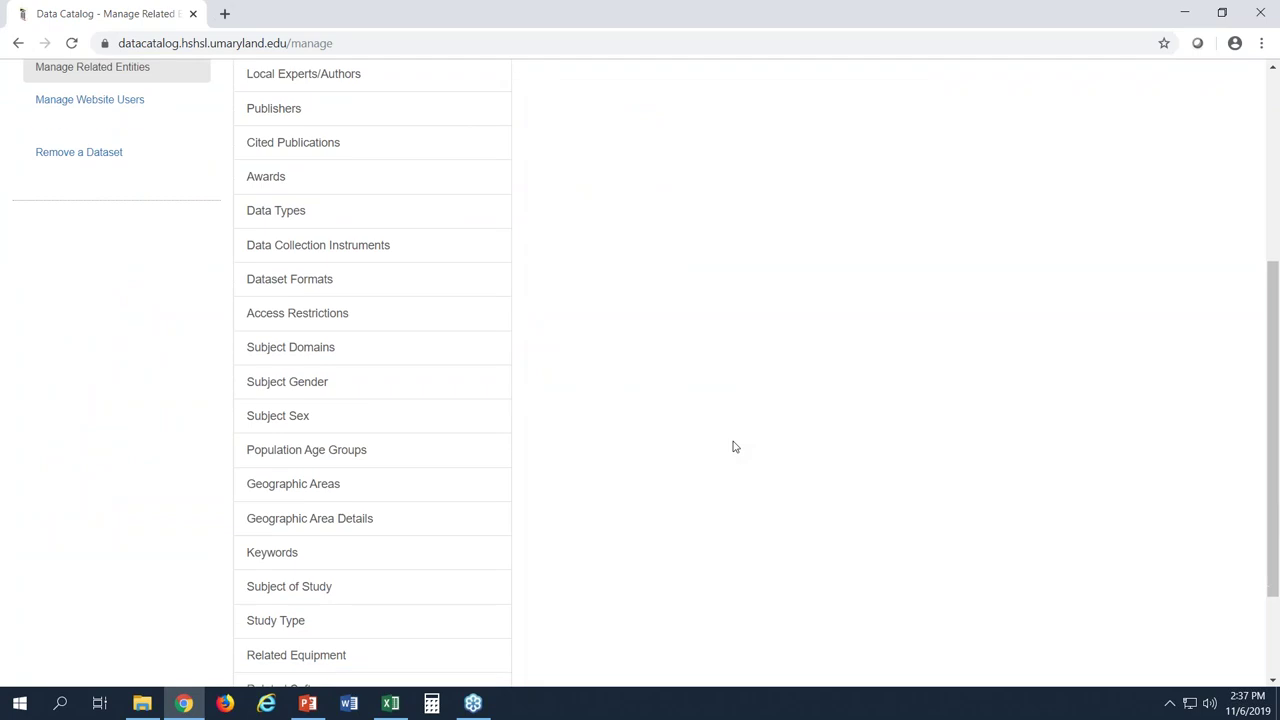
pyautogui.scroll(1, 733, 446)
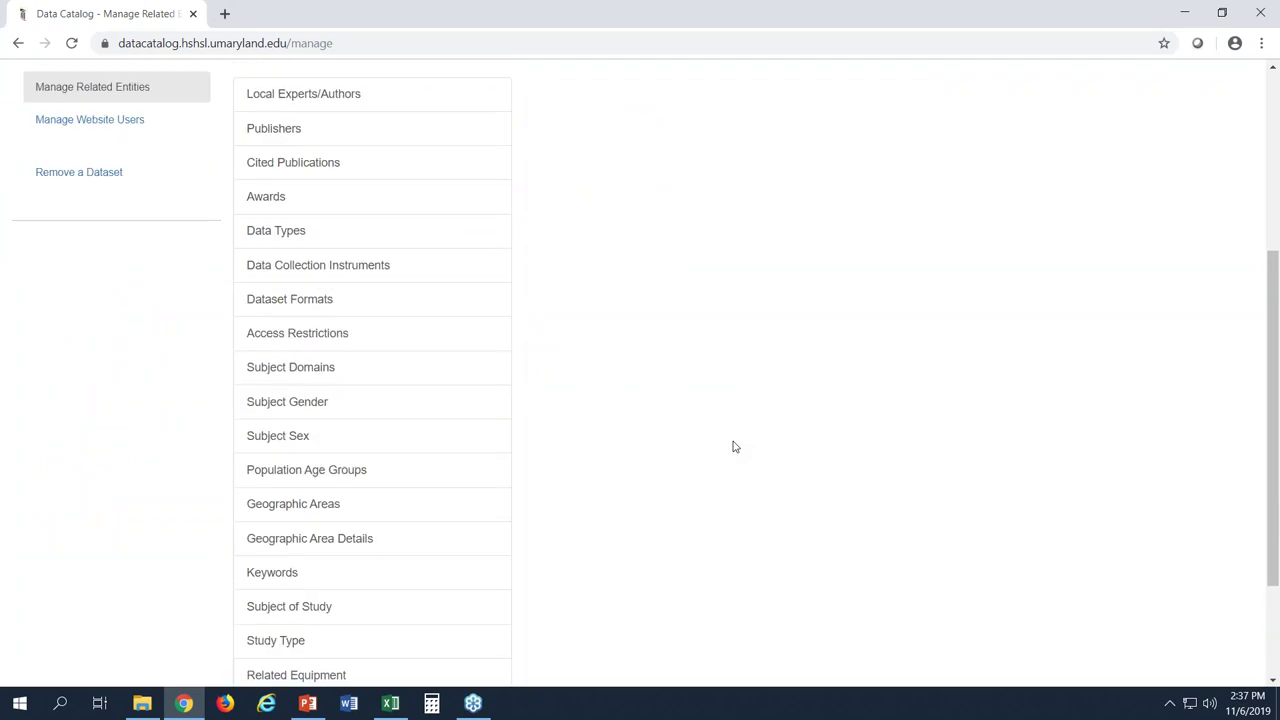
pyautogui.scroll(1, 733, 446)
pyautogui.scroll(1, 733, 446)
pyautogui.scroll(1, 733, 446)
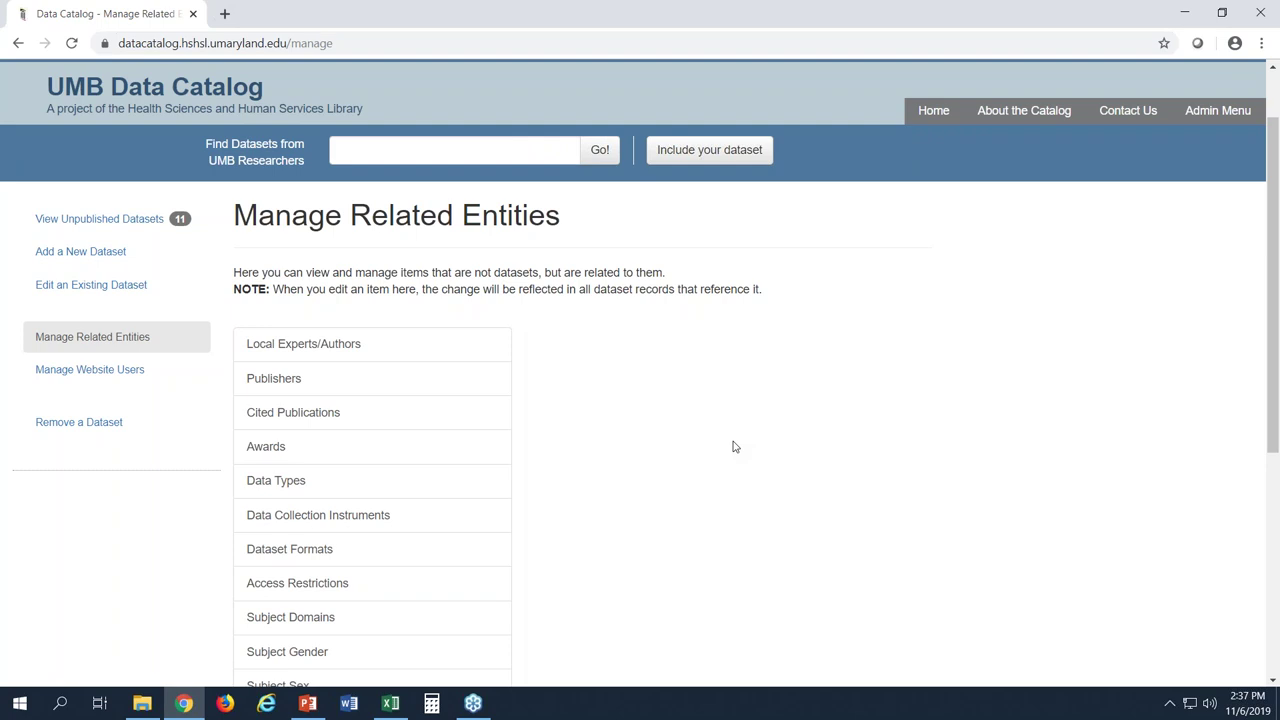
# - Open a person's record under Local Experts/Authors and review its name, Kid, ORCID ID, bio URL and email fields
pyautogui.click(312, 350)
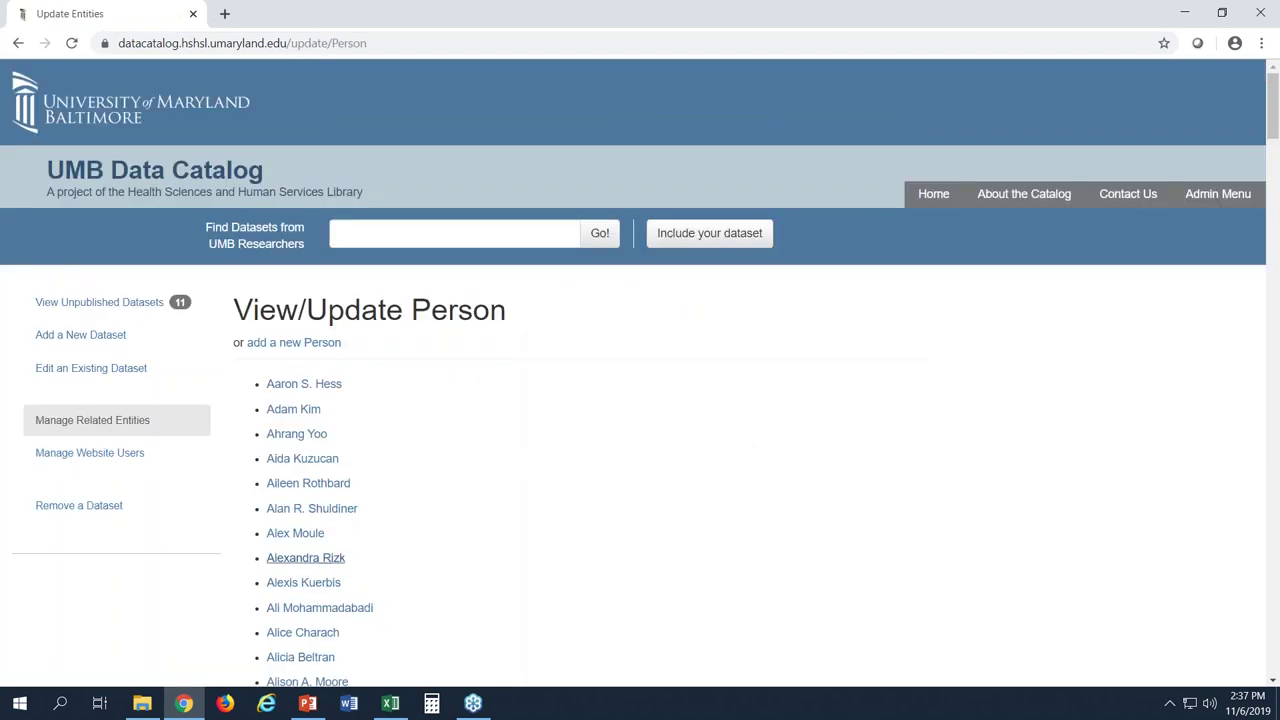
pyautogui.click(342, 512)
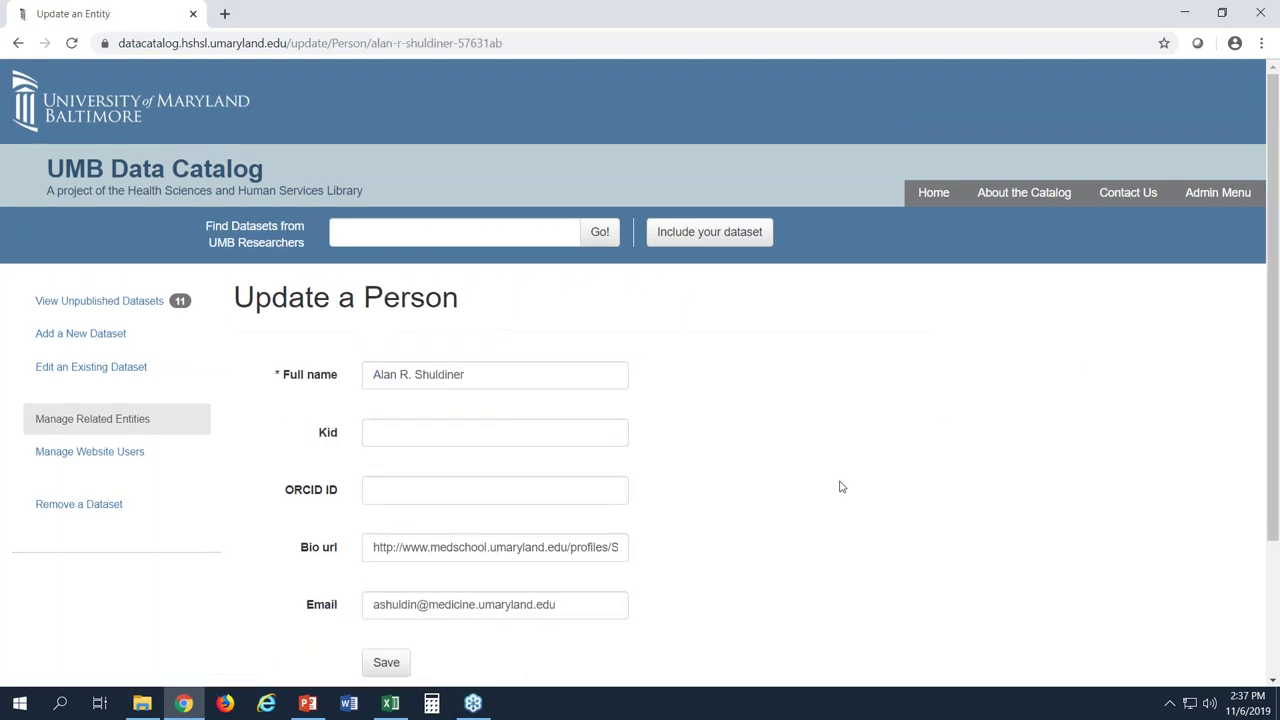
pyautogui.scroll(-1, 840, 487)
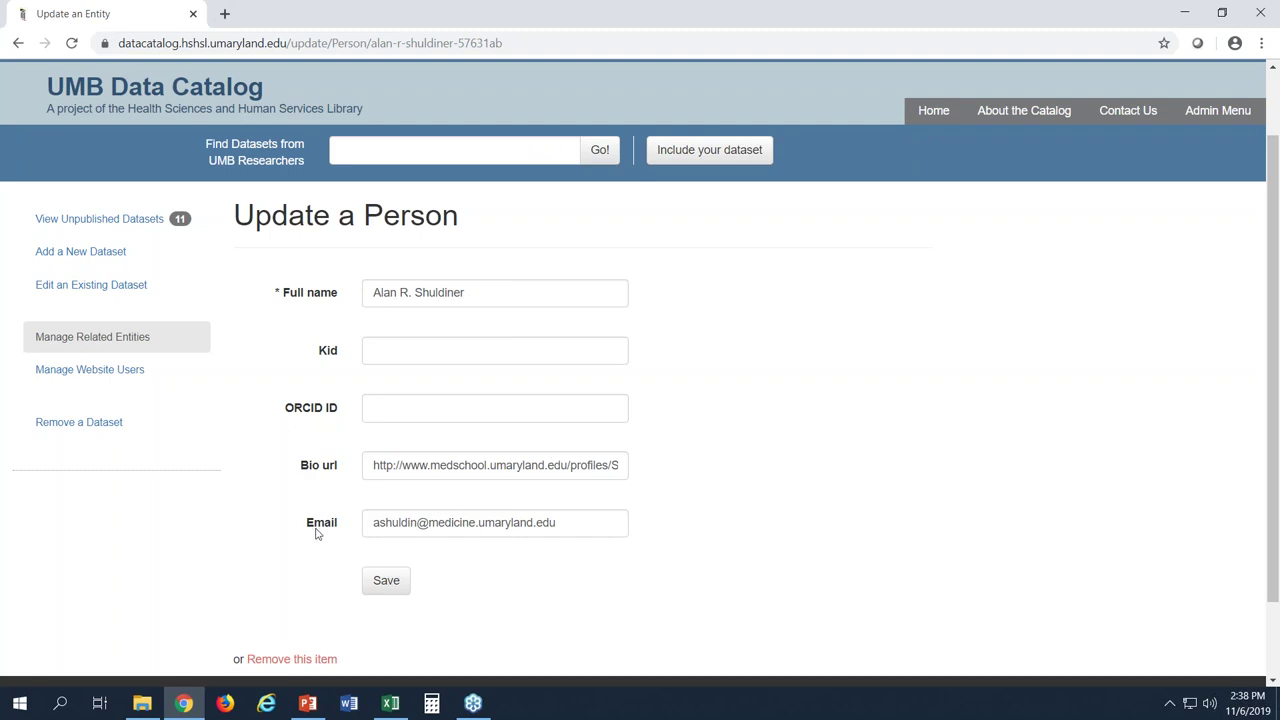
# - Return to the related entities and open the first record under Cited Publications to view its citation, URL and DOI fields
pyautogui.click(143, 344)
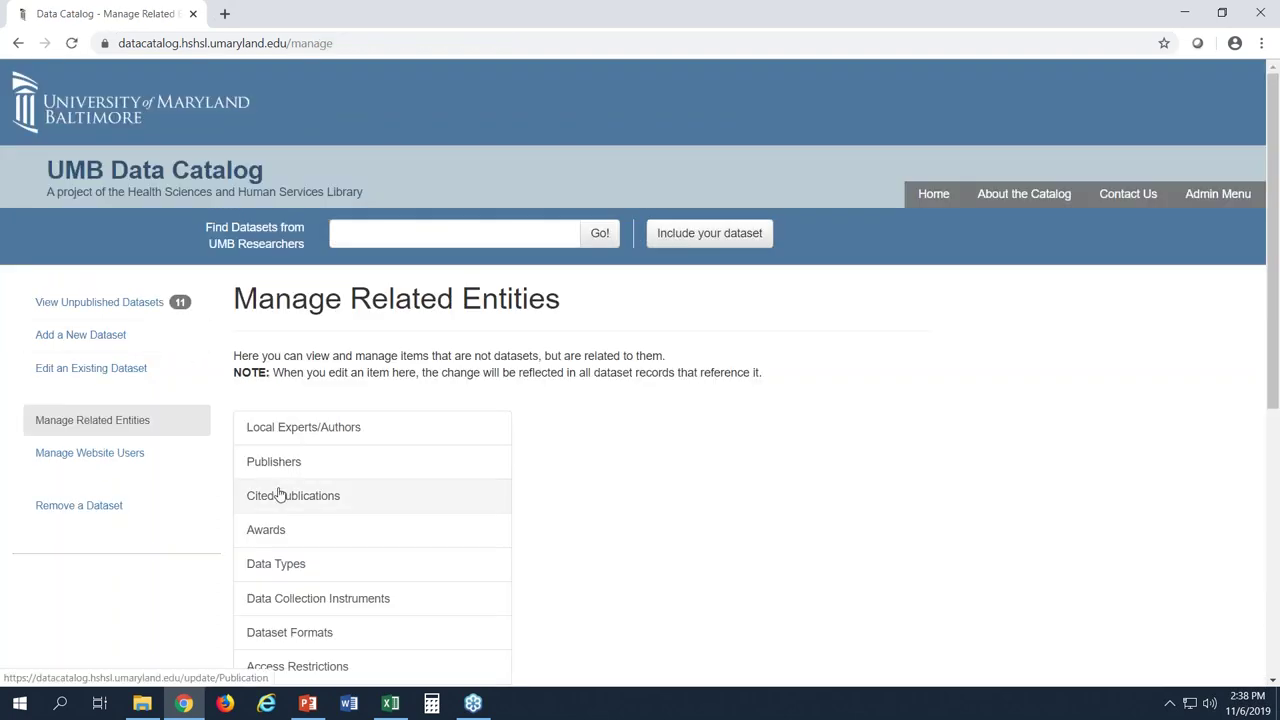
pyautogui.click(281, 495)
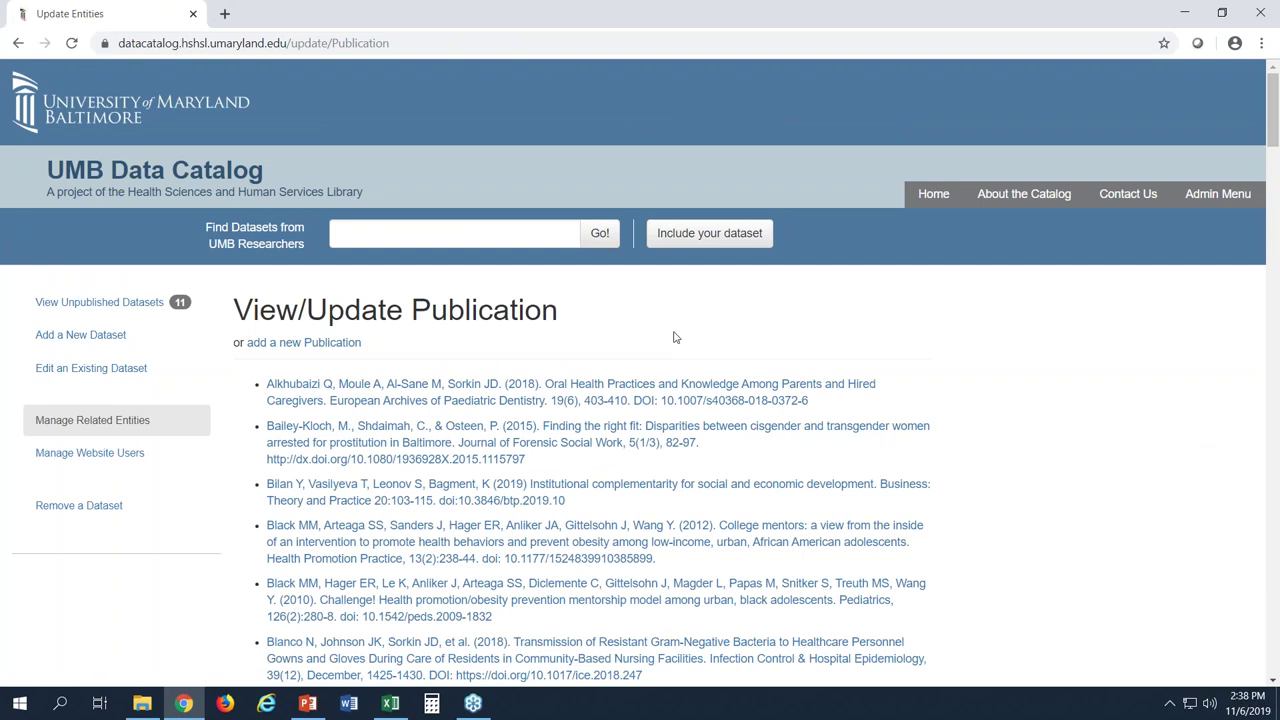
pyautogui.click(703, 396)
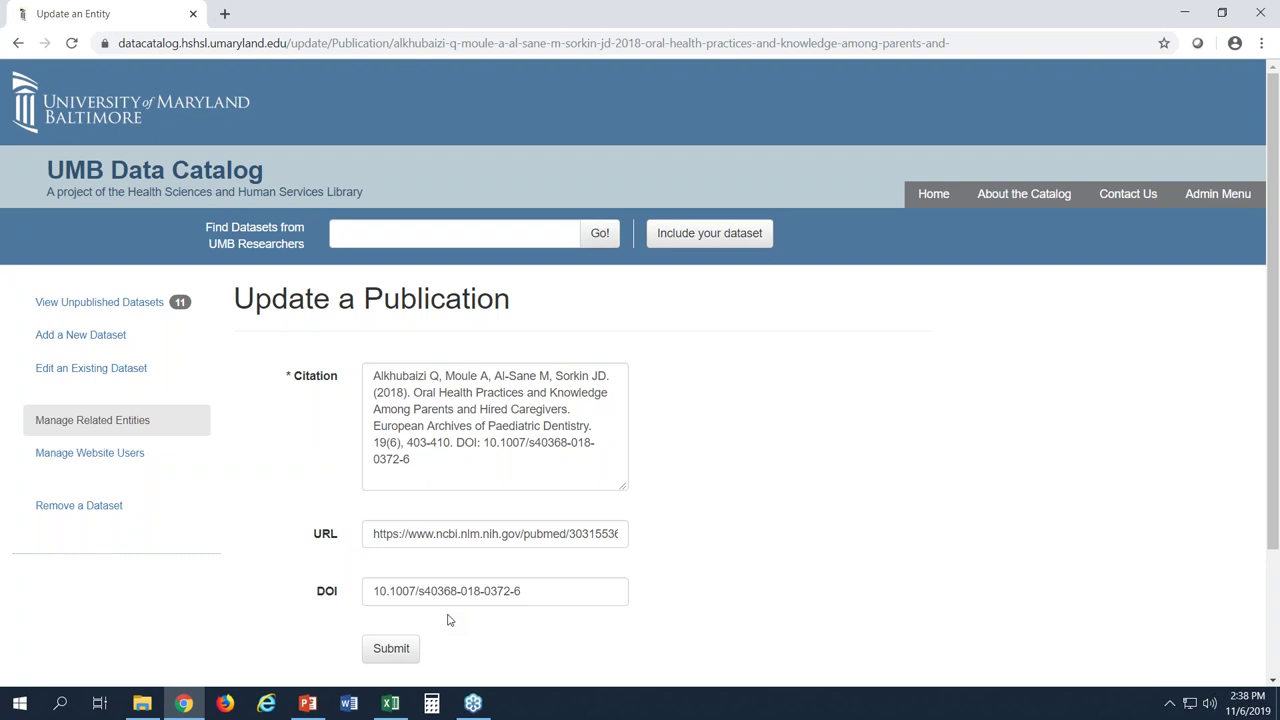
# - Return to the related entities and open award 5K24AI079040-05 to view its grant, funding agency and funder type fields
pyautogui.click(116, 425)
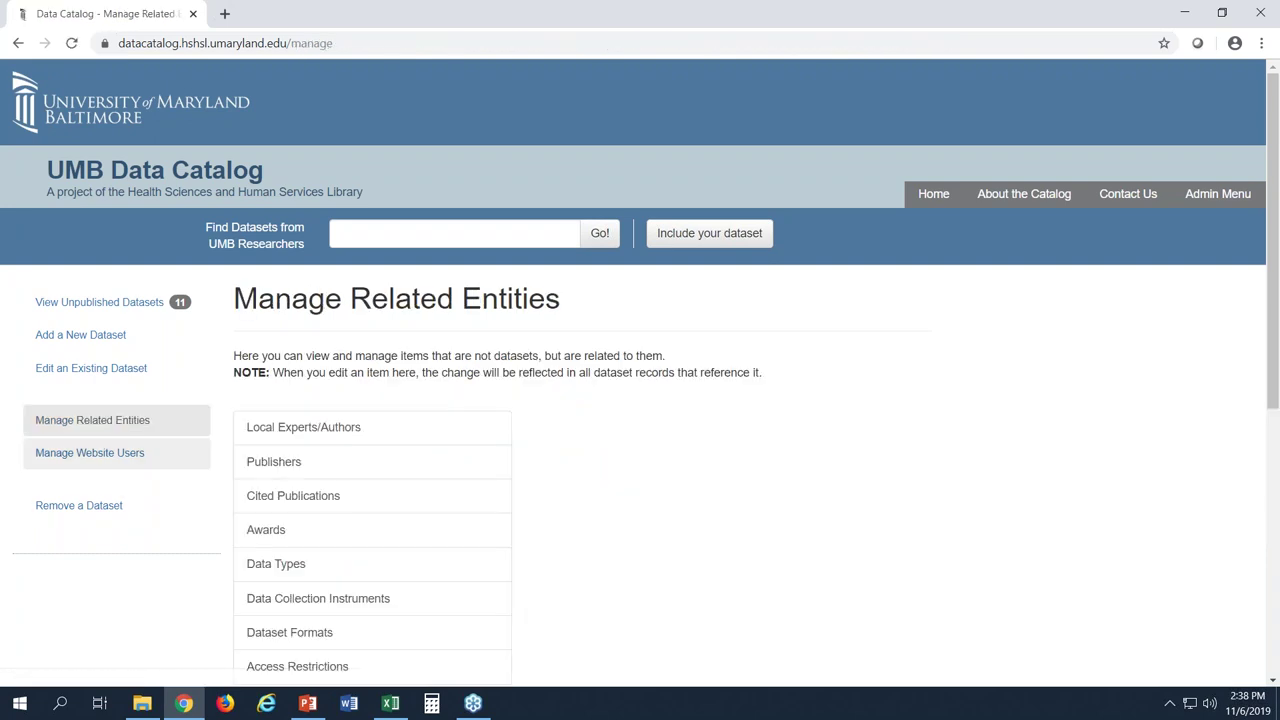
pyautogui.click(266, 532)
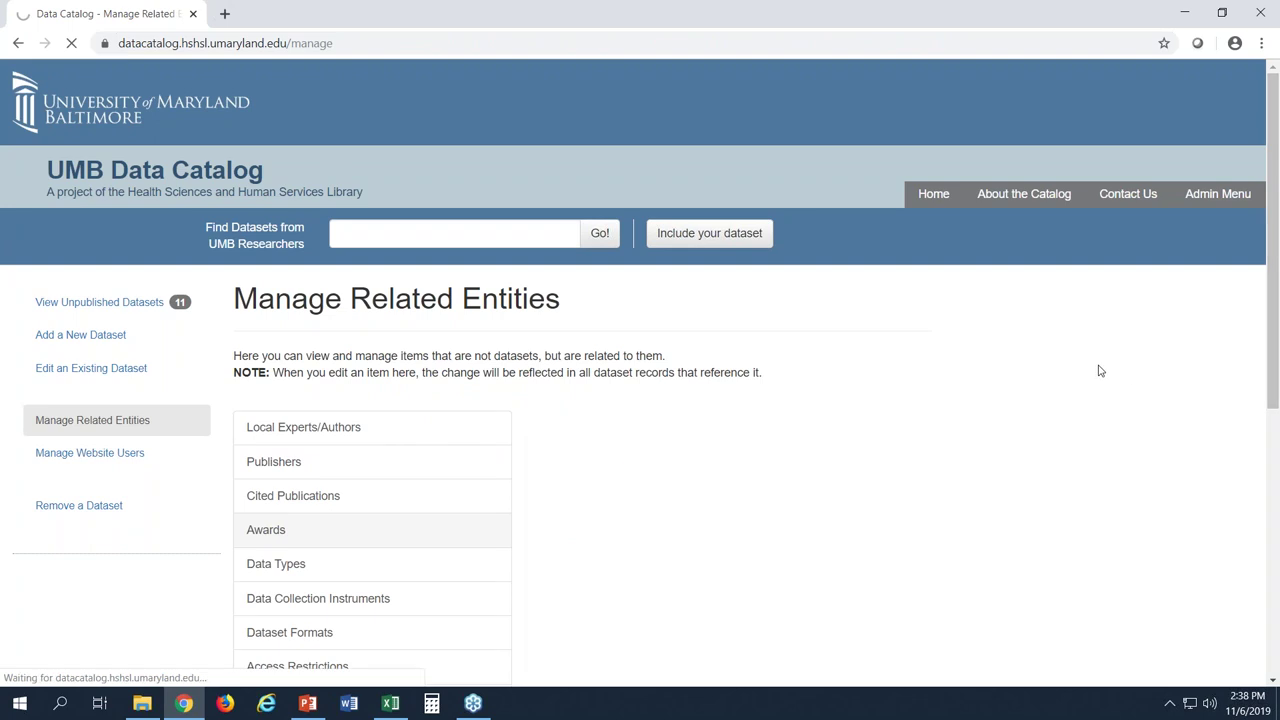
pyautogui.scroll(-3, 908, 434)
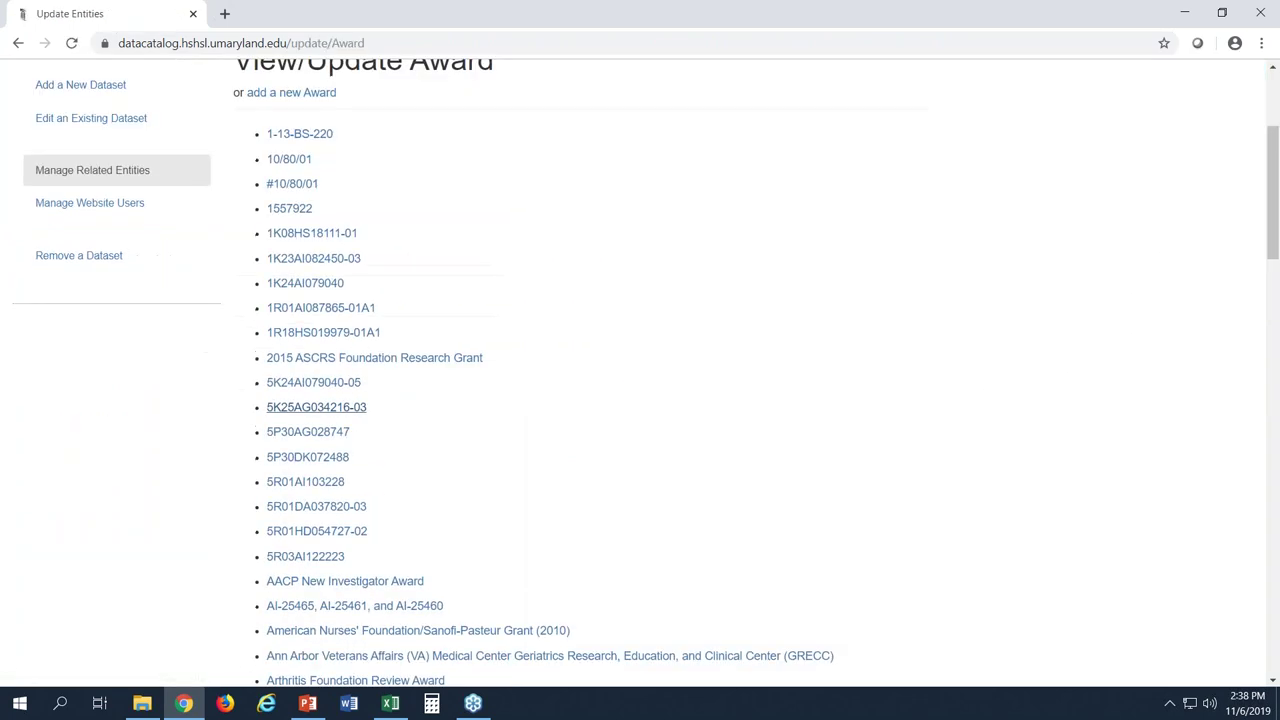
pyautogui.click(277, 383)
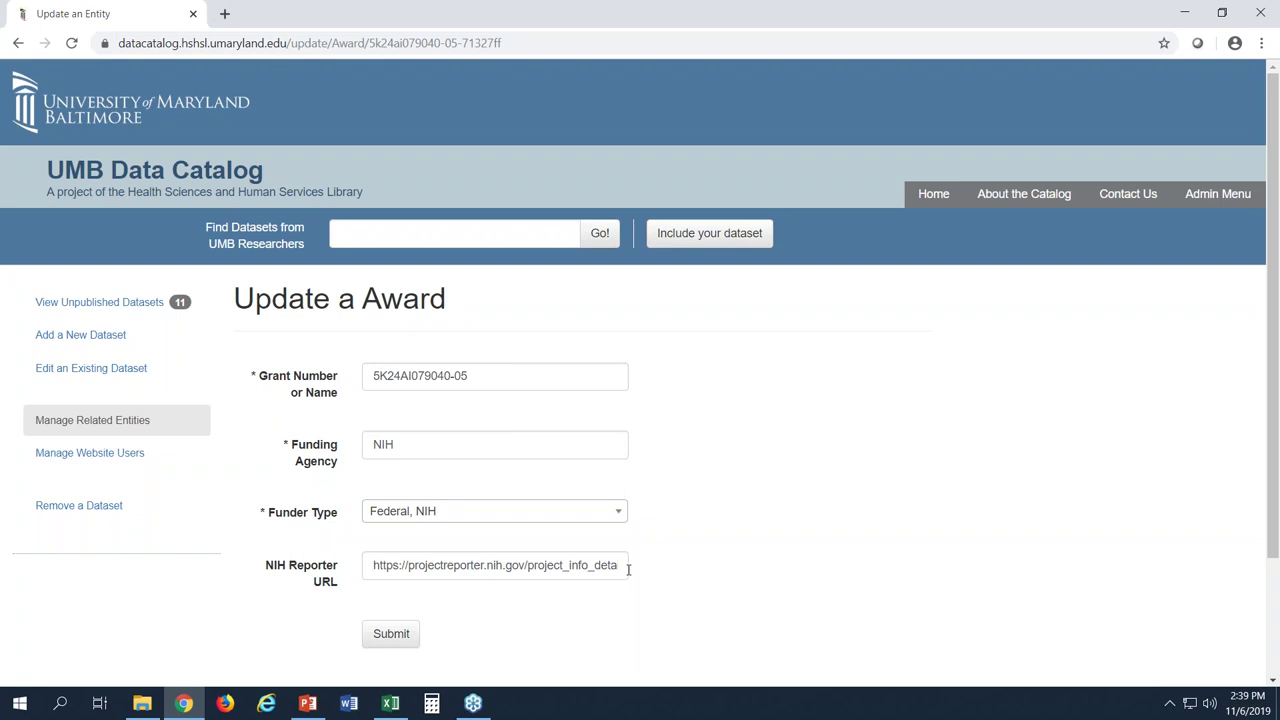
# - From the unpublished datasets, open "Universal Glove and Gown Use and Acquisition of Antibiotic-Resistant Bacteria" and review its general information through publication status
pyautogui.click(122, 422)
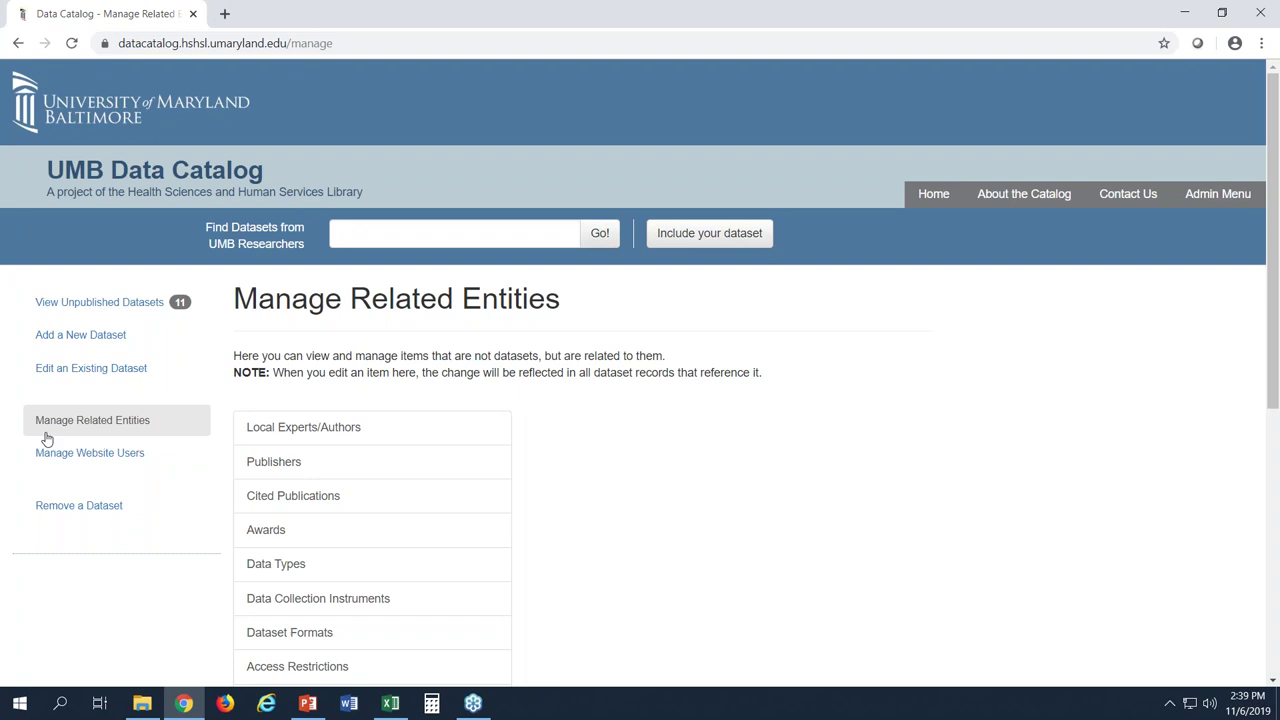
pyautogui.click(45, 434)
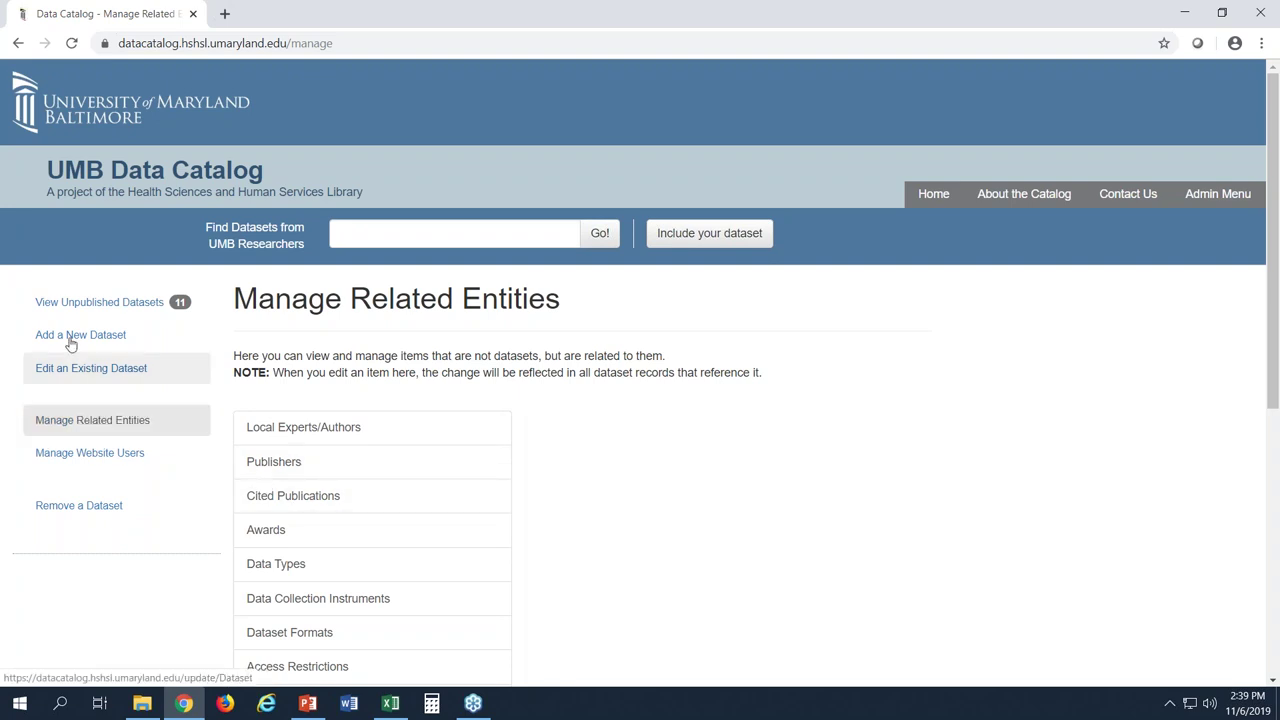
pyautogui.click(86, 308)
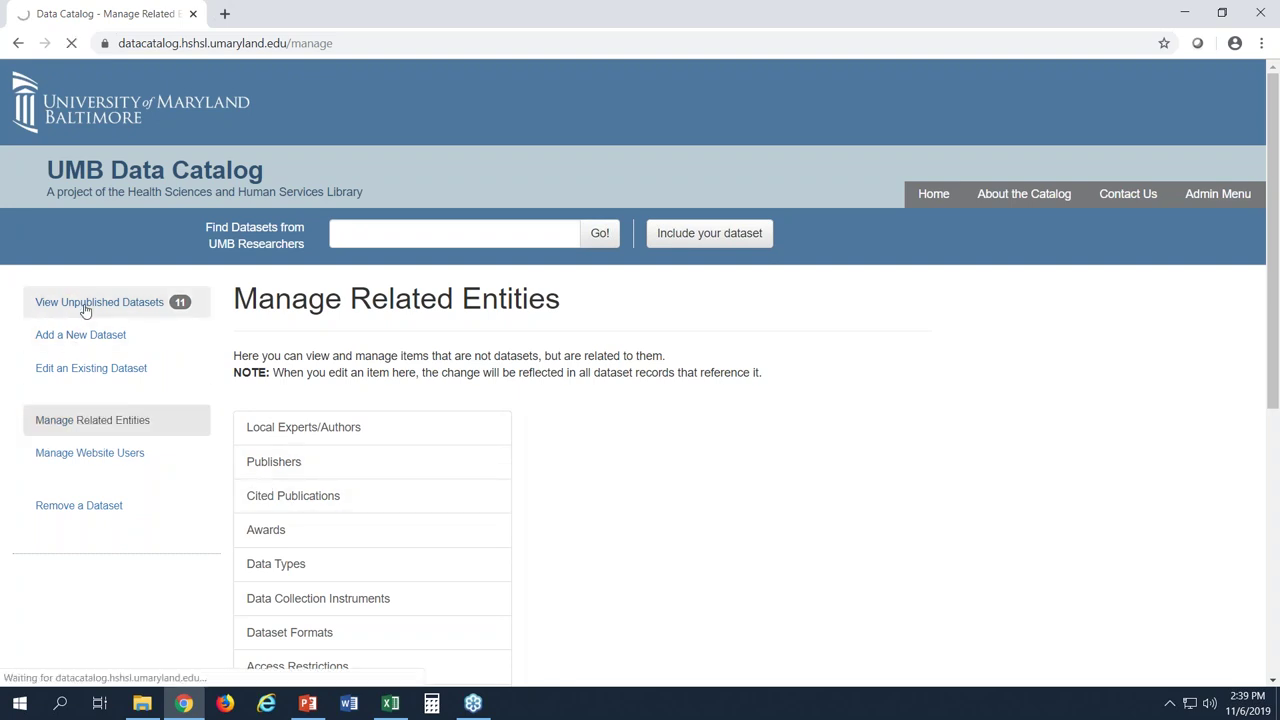
pyautogui.click(370, 374)
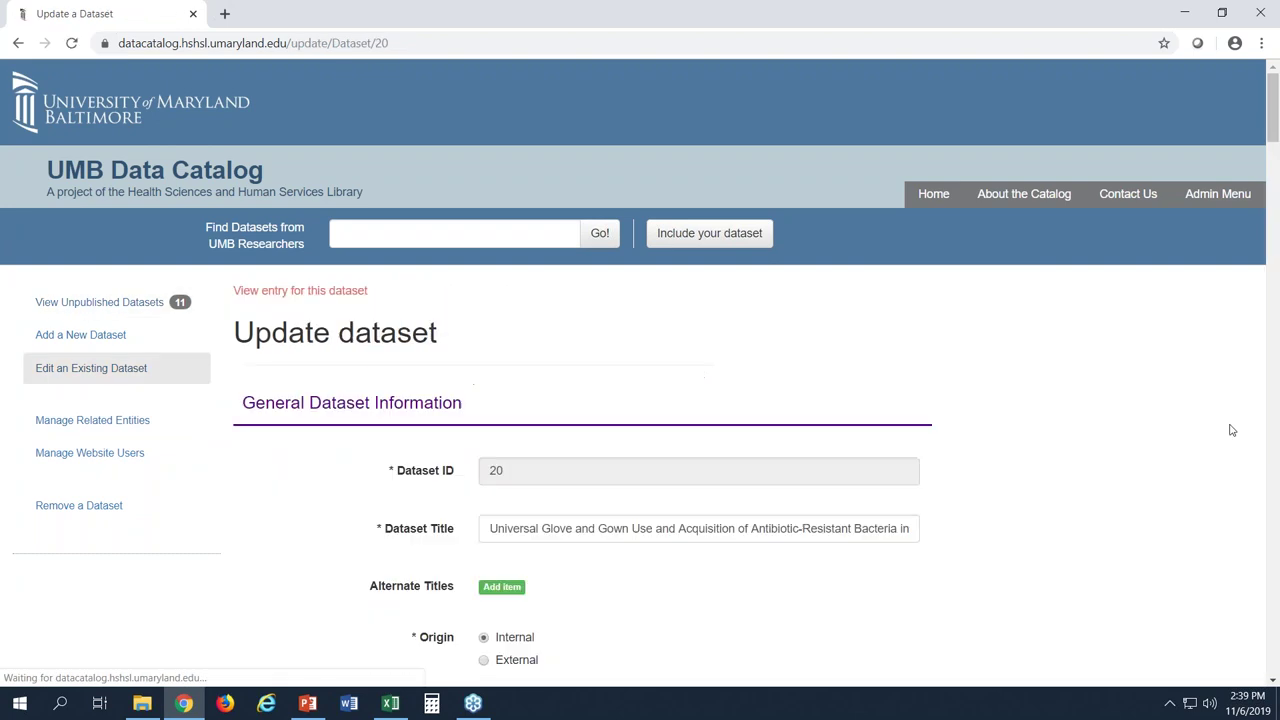
pyautogui.scroll(-3, 1119, 426)
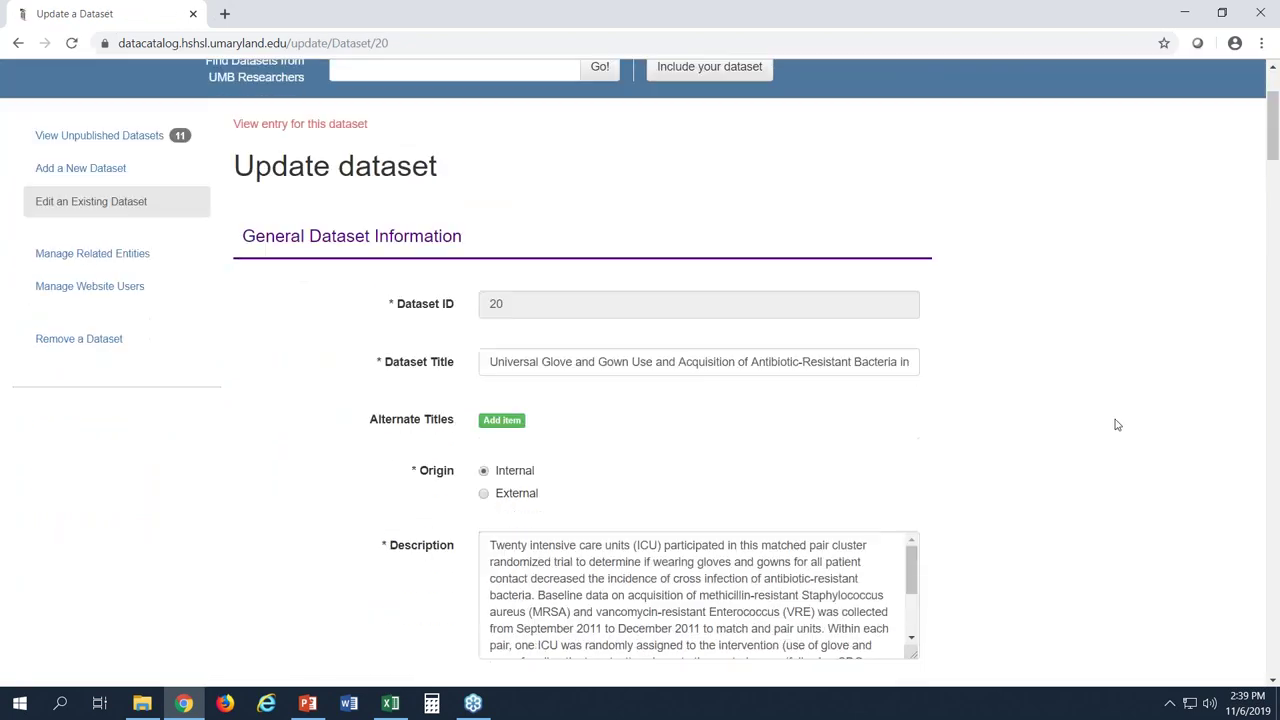
pyautogui.scroll(-2, 1117, 425)
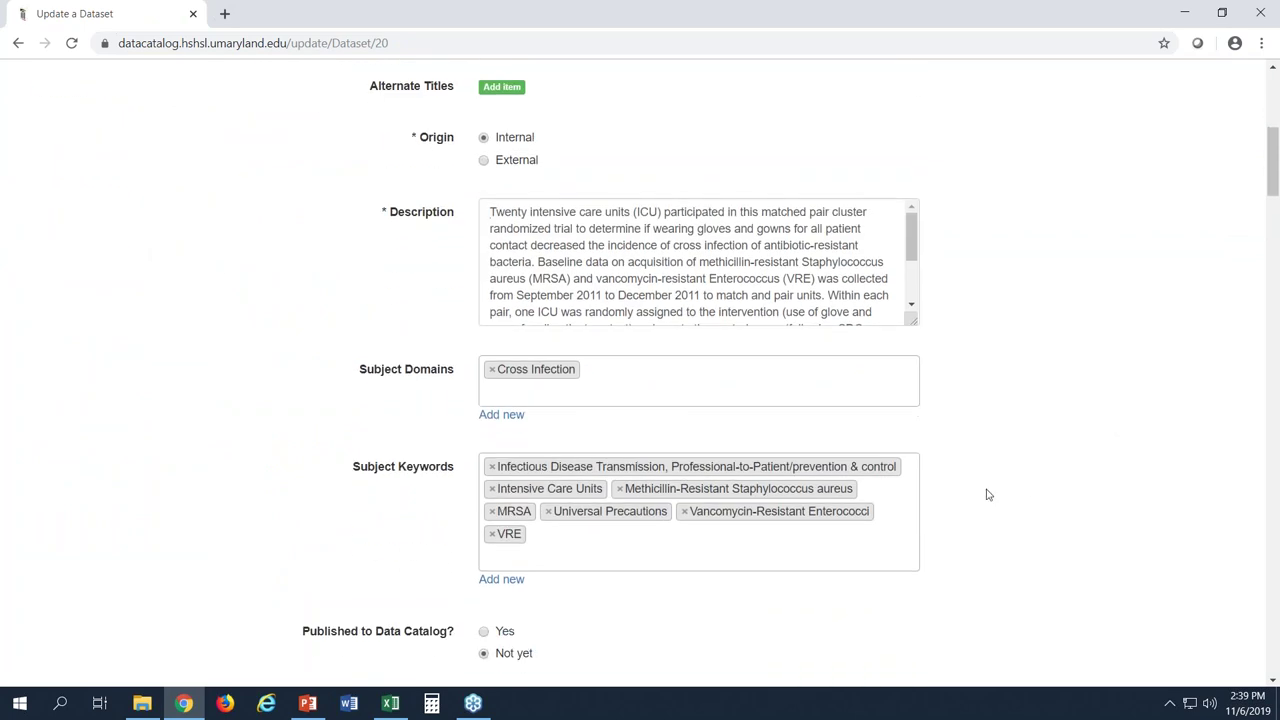
# - Add Dental Materials to the dataset's Subject Domains, and remove it again
pyautogui.click(772, 379)
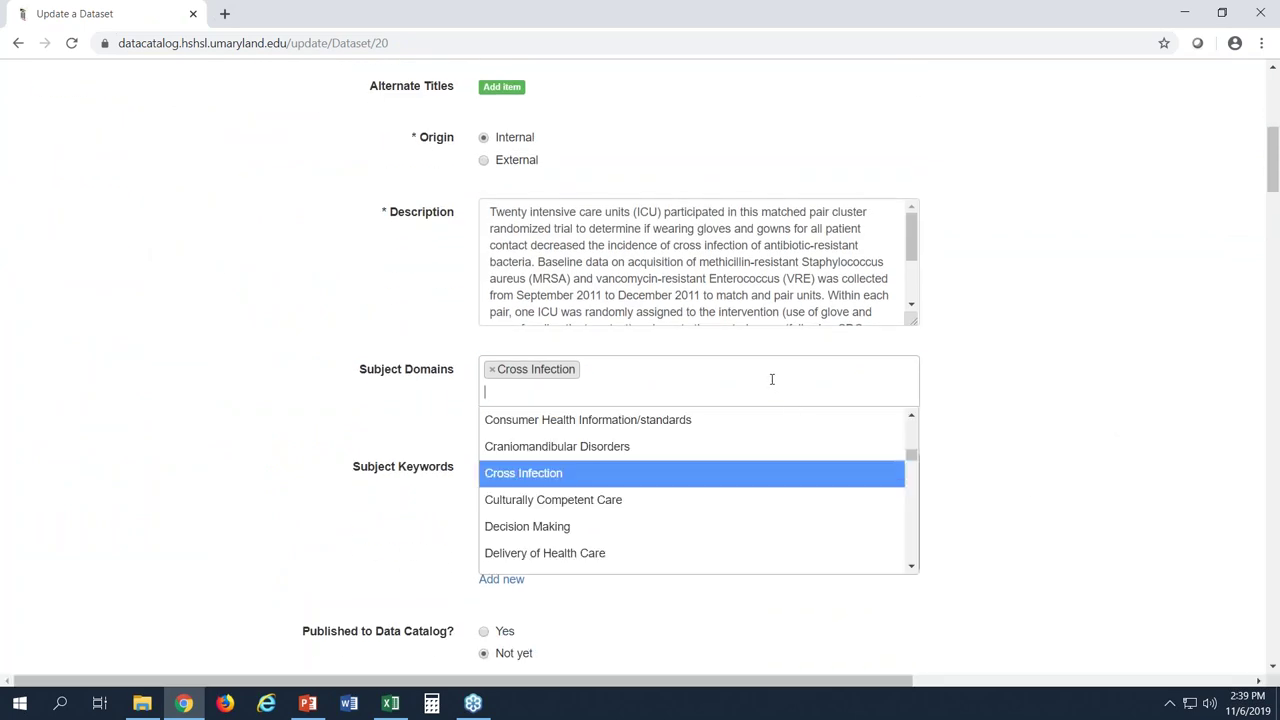
pyautogui.click(912, 567)
pyautogui.scroll(-3, 912, 567)
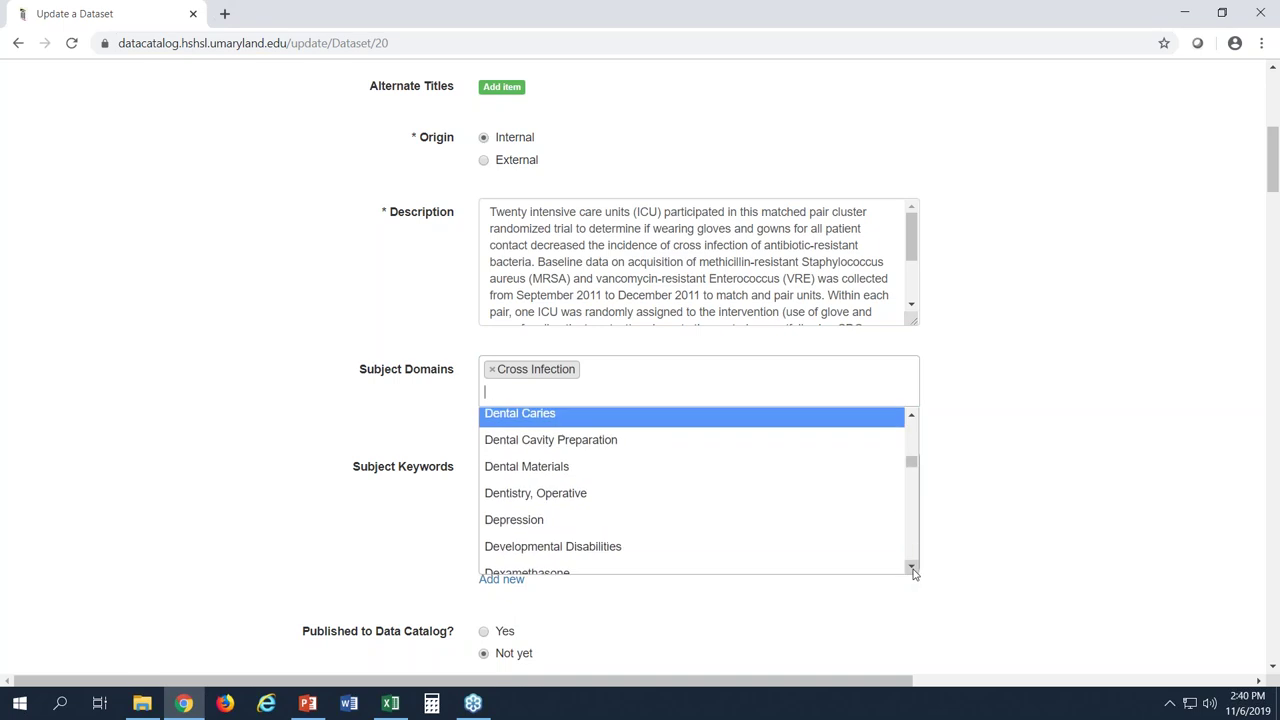
pyautogui.click(577, 466)
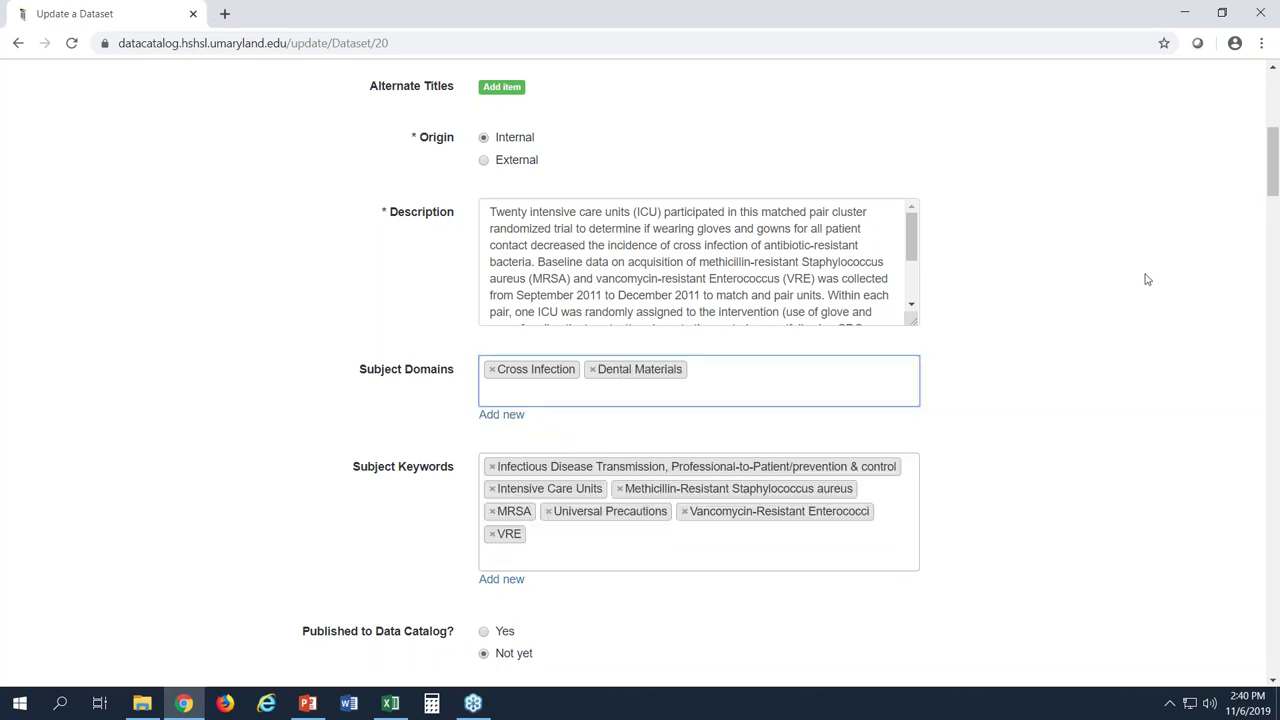
pyautogui.click(592, 370)
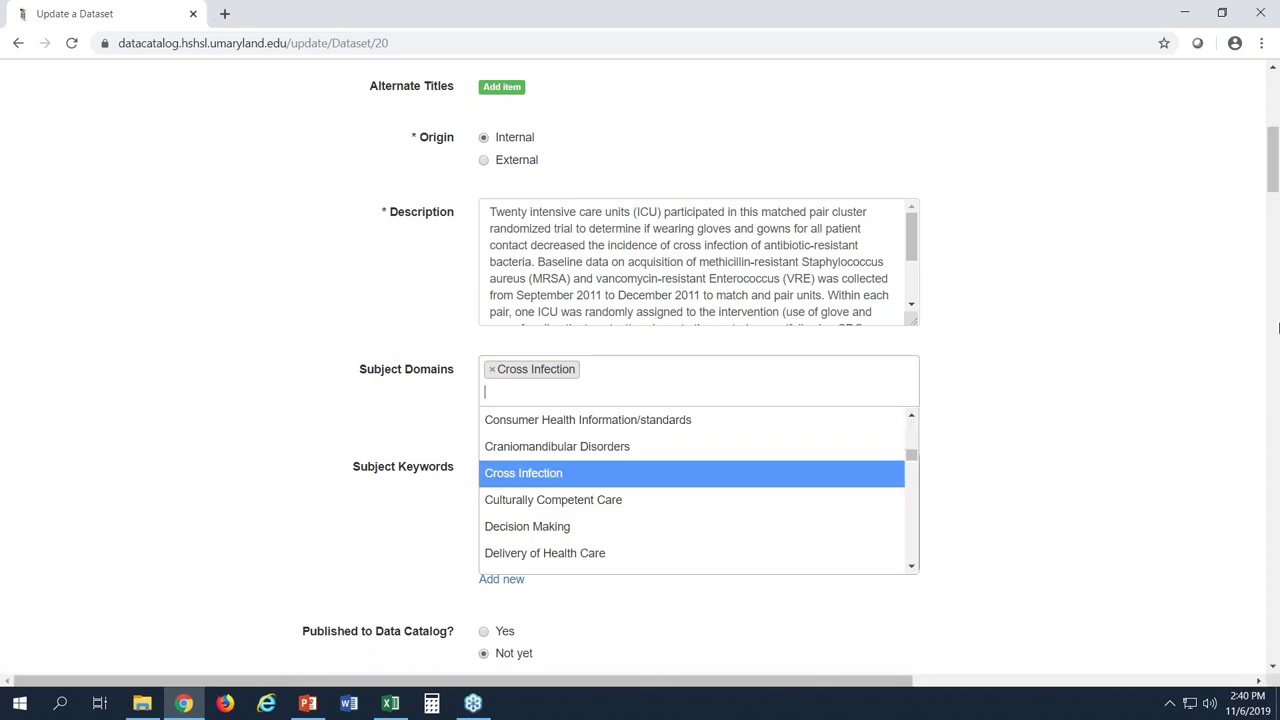
# - View the form for adding a new subject domain with its MeSH URI, and close it without entering anything
pyautogui.click(99, 266)
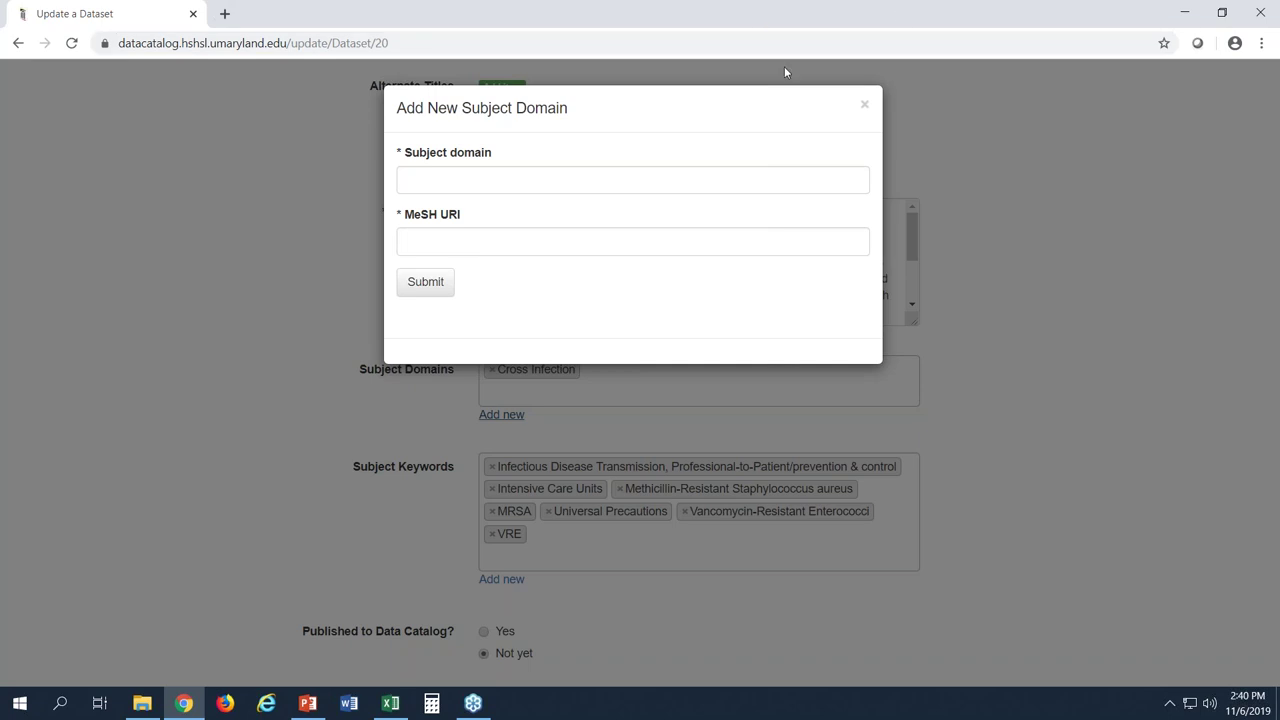
pyautogui.click(865, 109)
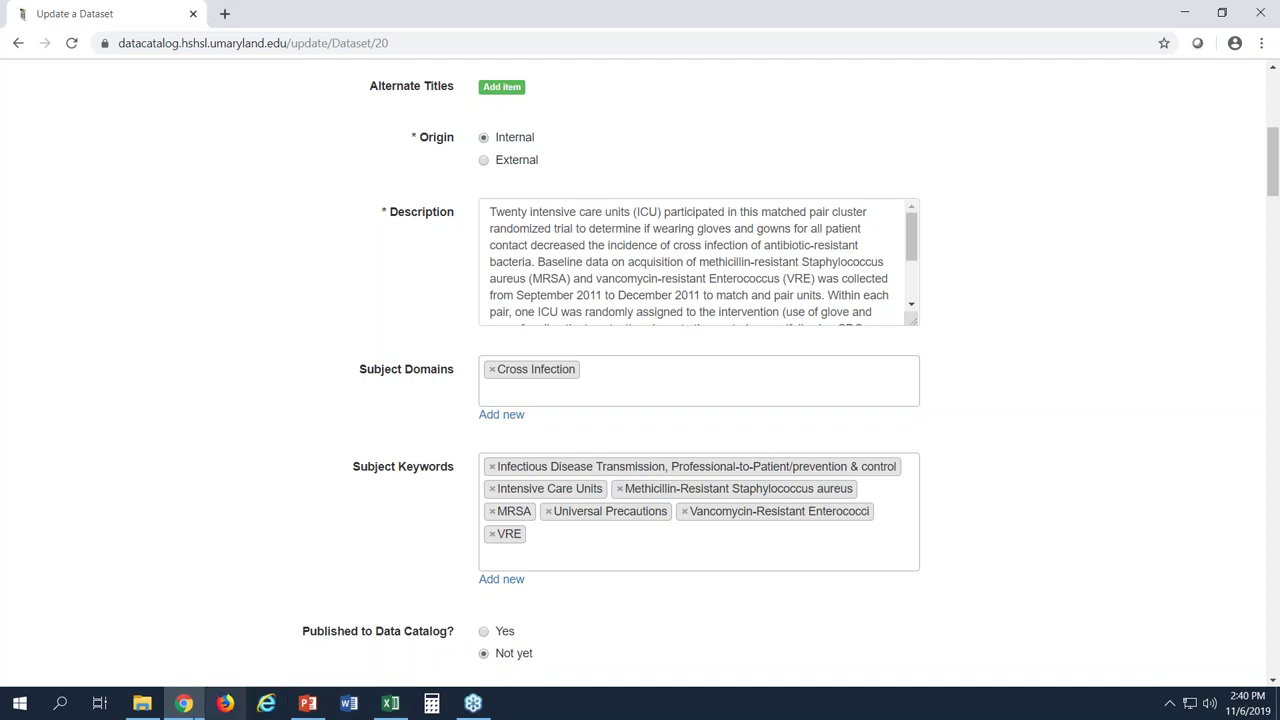
# - Switch to the PowerPoint presentation, start the slide show from the current slide and advance to "Internal Metadata Spreadsheet (Page 2)"
pyautogui.click(308, 704)
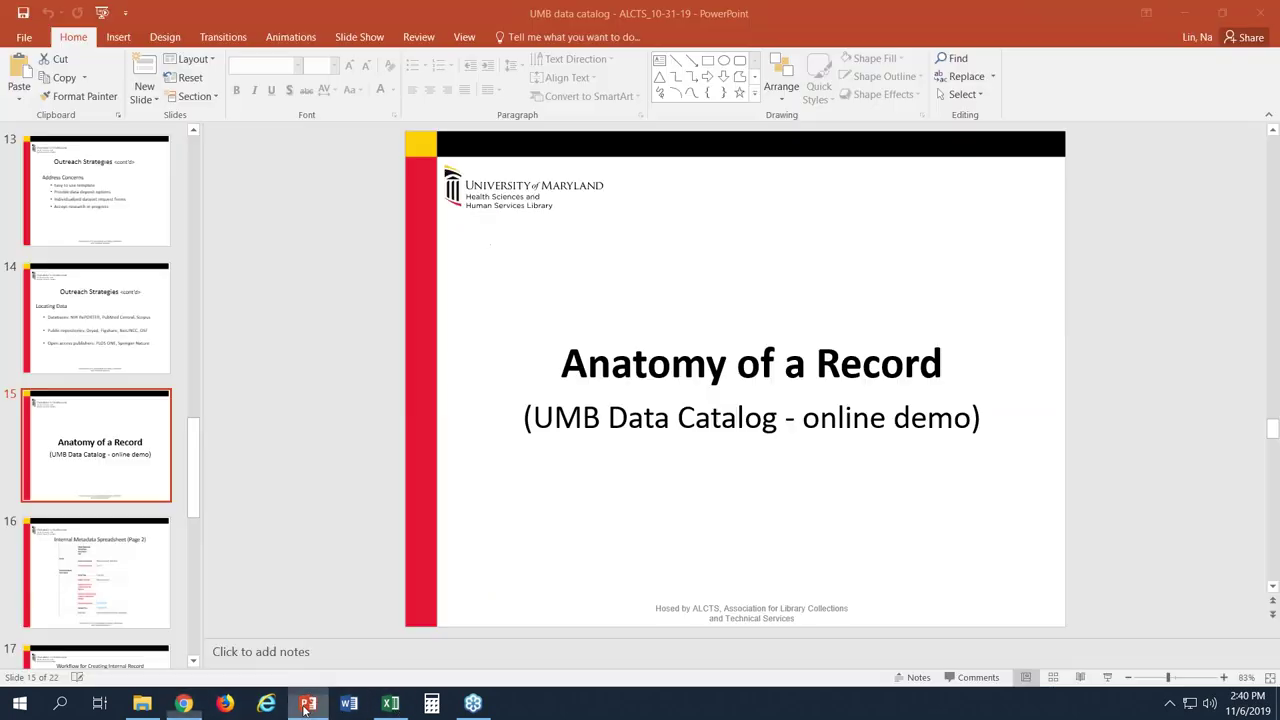
pyautogui.click(1107, 677)
pyautogui.click(822, 443)
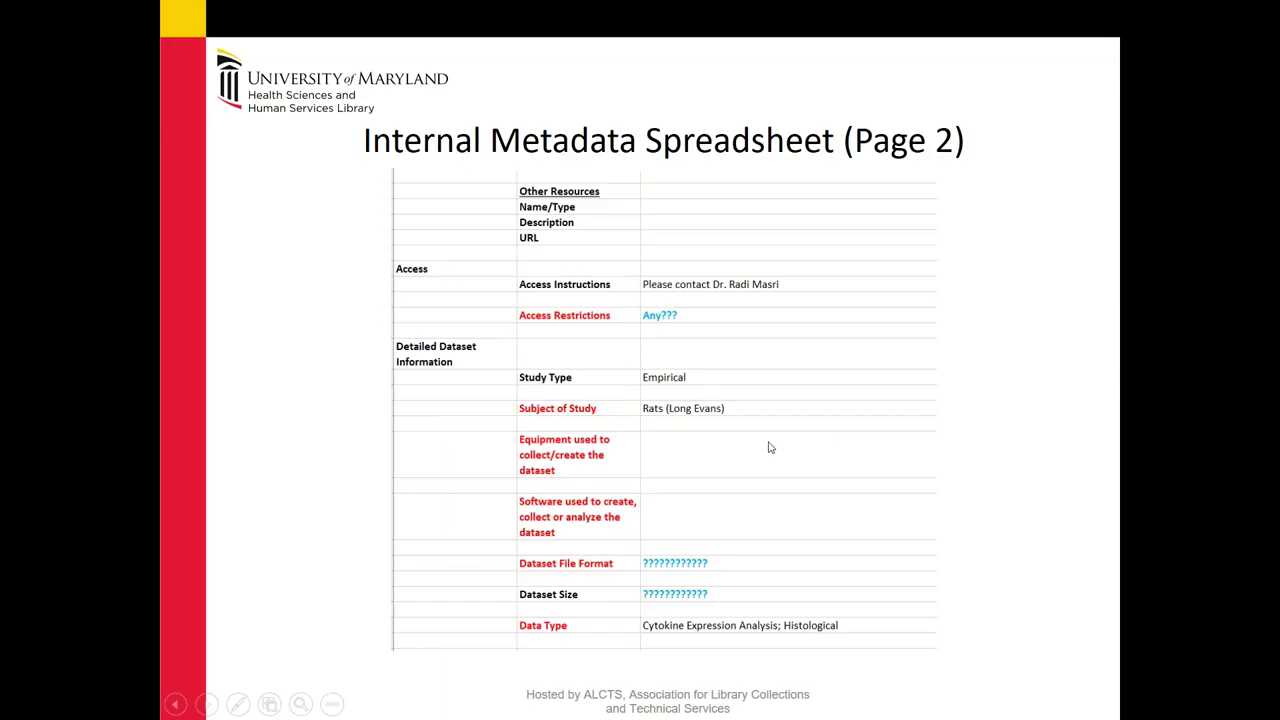